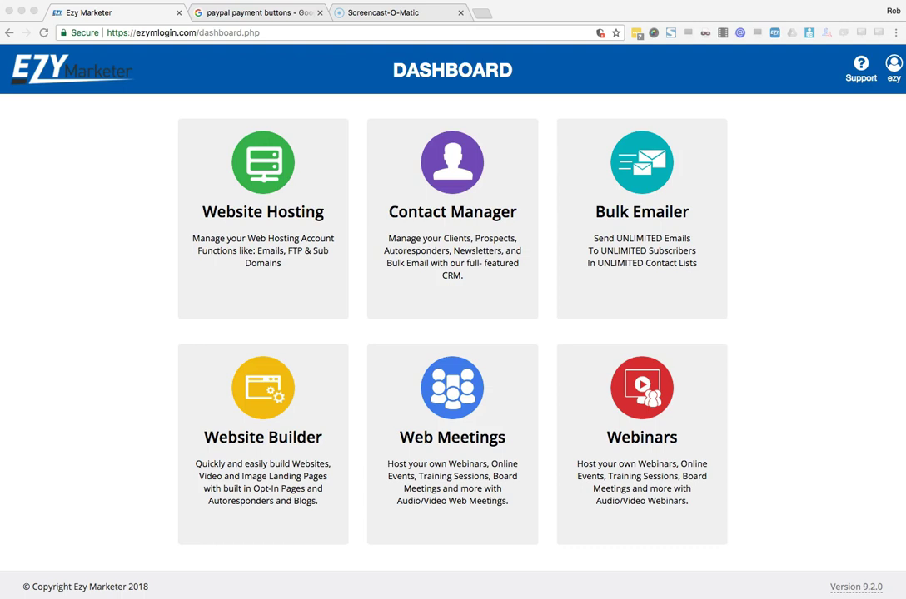
- From the Website Builder list, create a website named 'Update Test' and open it in the editor
{"action": "left_click", "coordinate": [246, 431]}
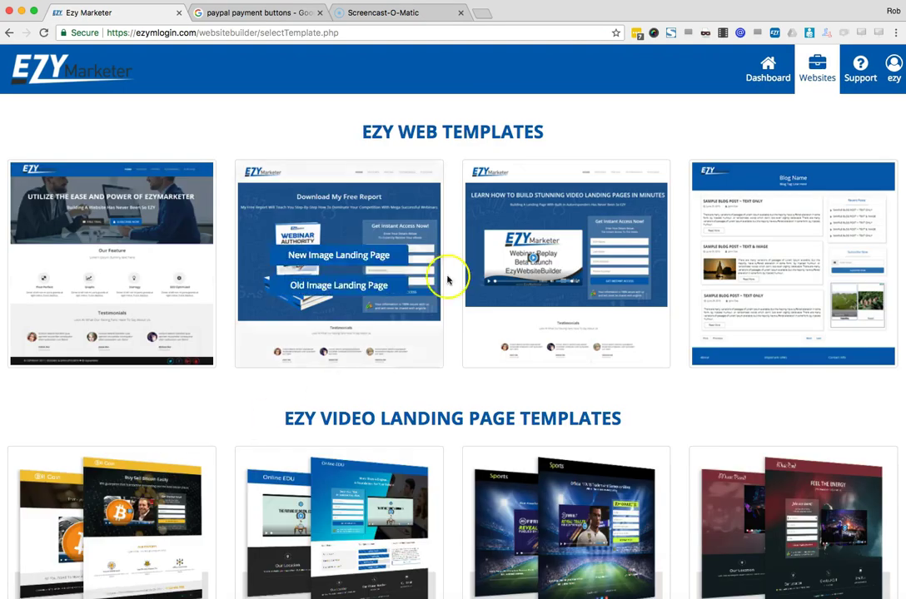
{"action": "left_click", "coordinate": [95, 257]}
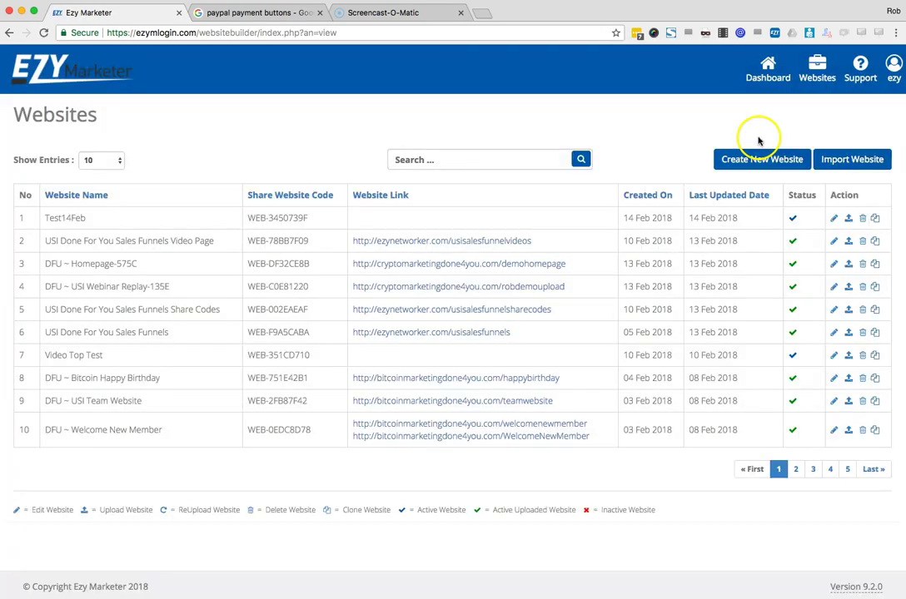
{"action": "left_click", "coordinate": [733, 159]}
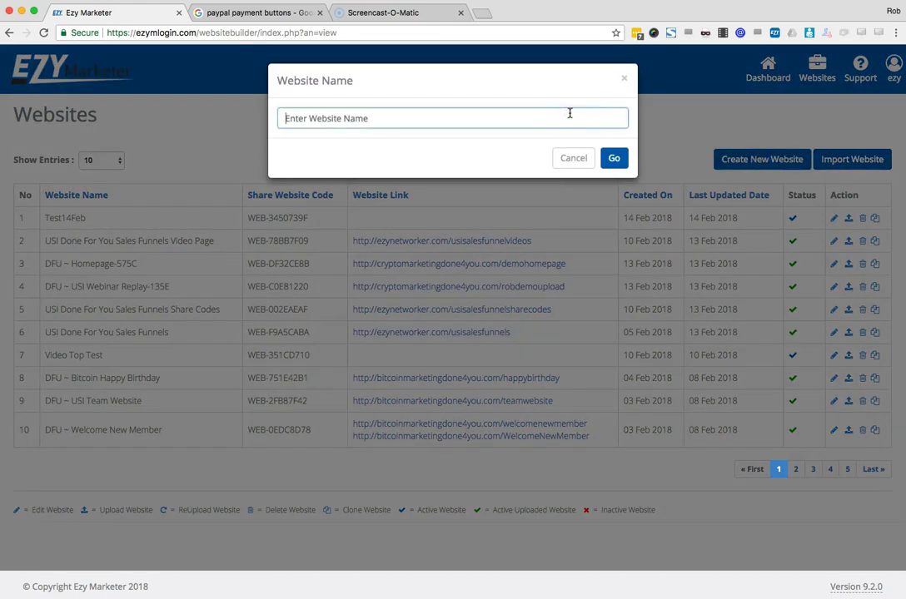
{"action": "type", "text": "Upd"}
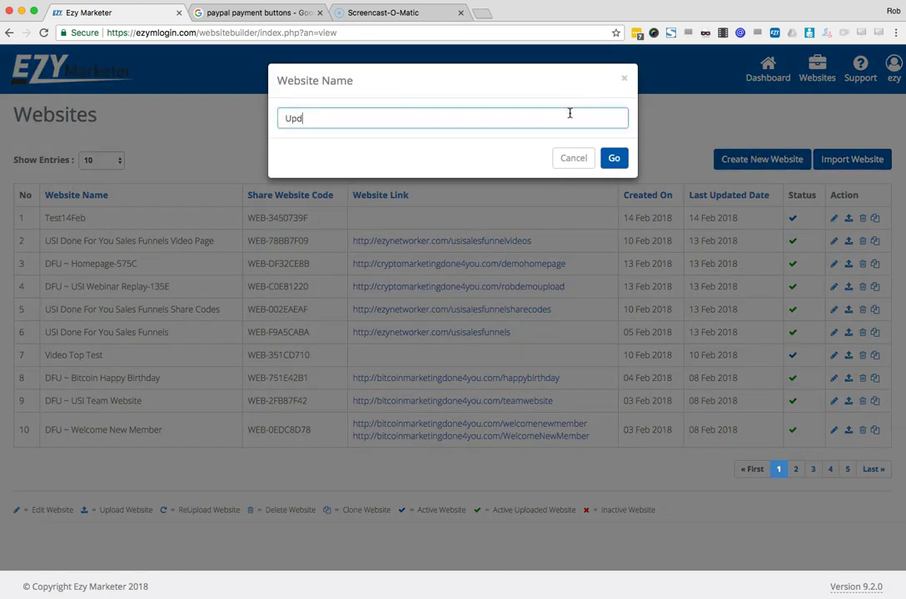
{"action": "type", "text": "ate Test"}
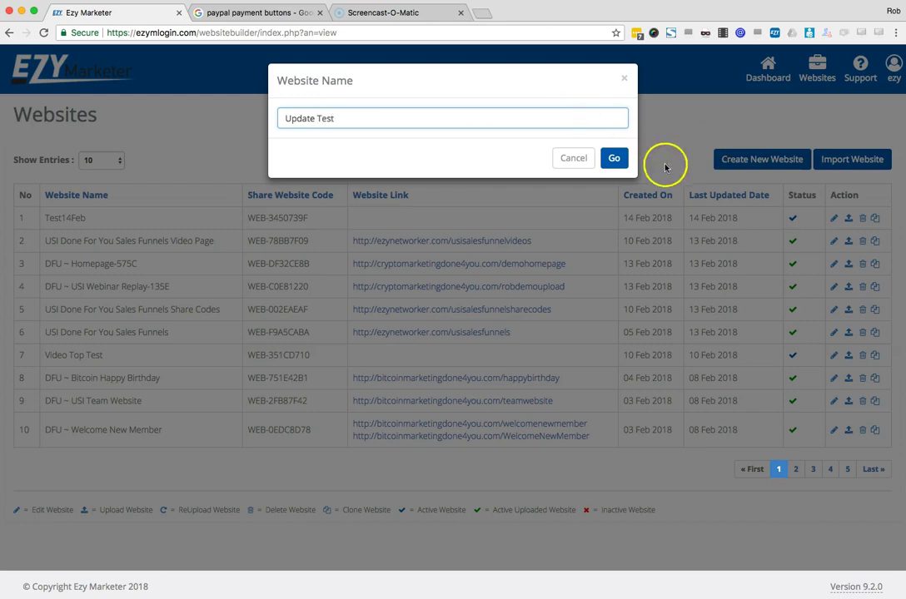
{"action": "left_click", "coordinate": [615, 163]}
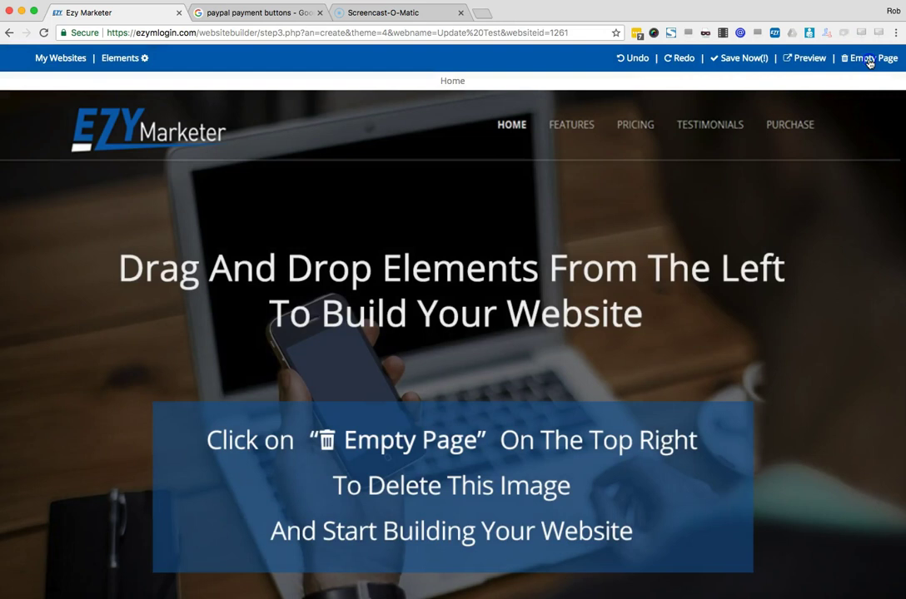
- Empty the Home page of its template and scroll the Content blocks to the gauge Product Features block
{"action": "left_click", "coordinate": [869, 59]}
{"action": "left_click", "coordinate": [614, 137]}
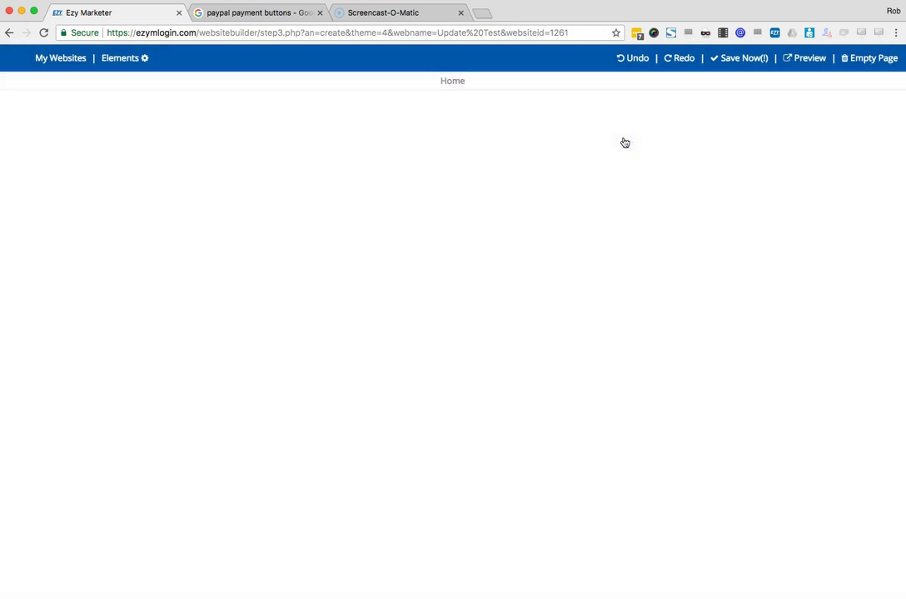
{"action": "left_click", "coordinate": [123, 59]}
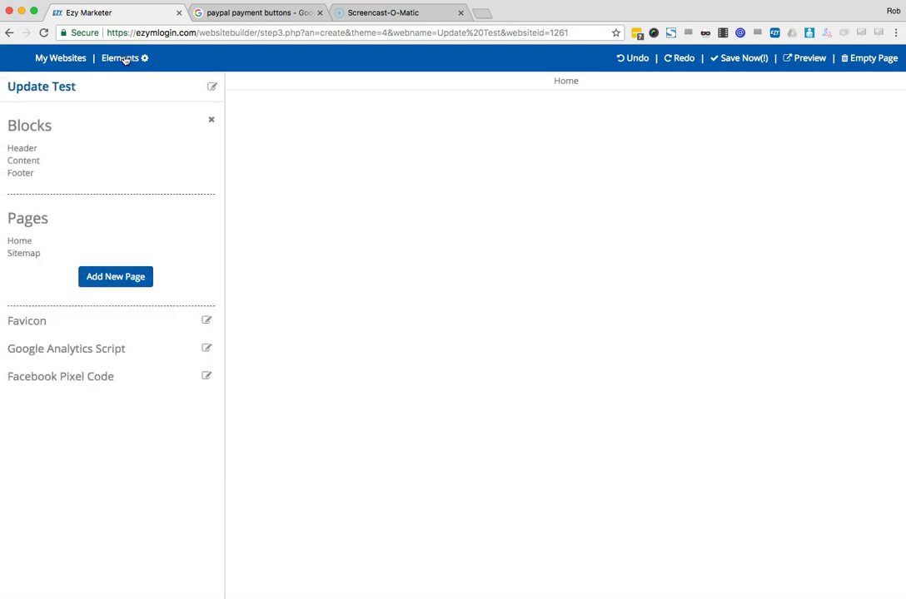
{"action": "left_click", "coordinate": [34, 163]}
{"action": "left_click", "coordinate": [23, 161]}
{"action": "scroll", "coordinate": [116, 220], "scroll_direction": "down", "scroll_amount": 10}
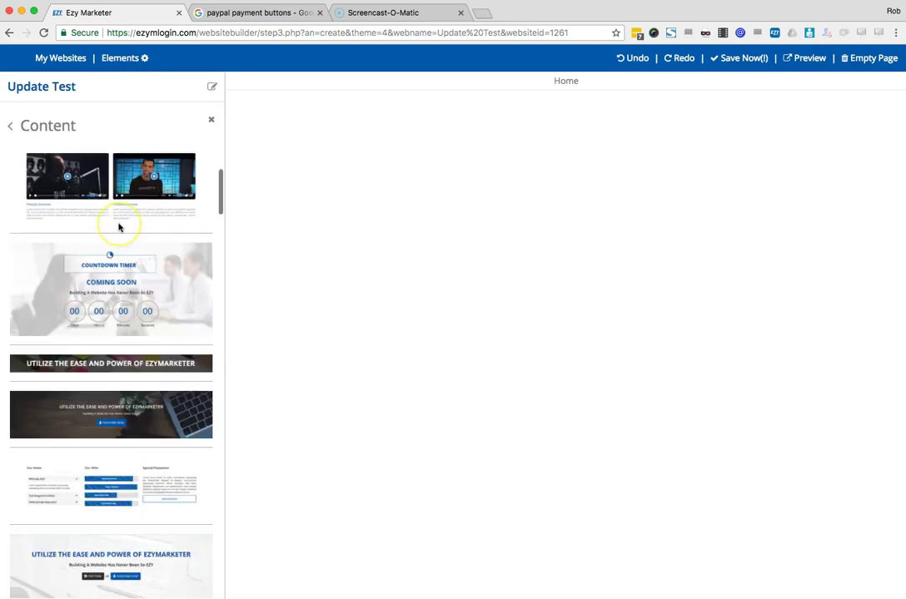
{"action": "scroll", "coordinate": [119, 226], "scroll_direction": "down", "scroll_amount": 15}
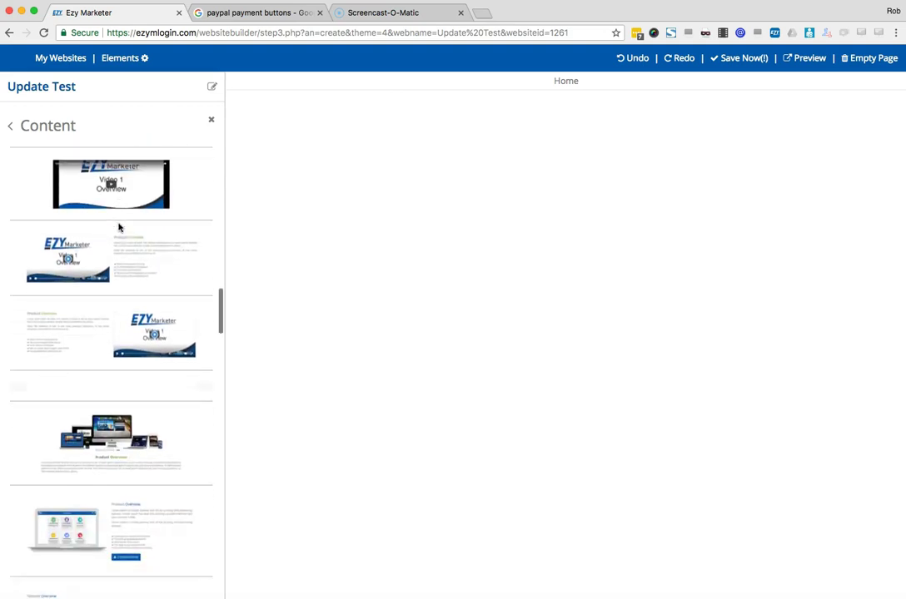
{"action": "scroll", "coordinate": [119, 227], "scroll_direction": "down", "scroll_amount": 8}
{"action": "left_click", "coordinate": [74, 331]}
- Drag the gauge Product Features block onto the Home page and open the gauge image's Detail Editor
{"action": "left_click_drag", "start_coordinate": [74, 331], "coordinate": [547, 268]}
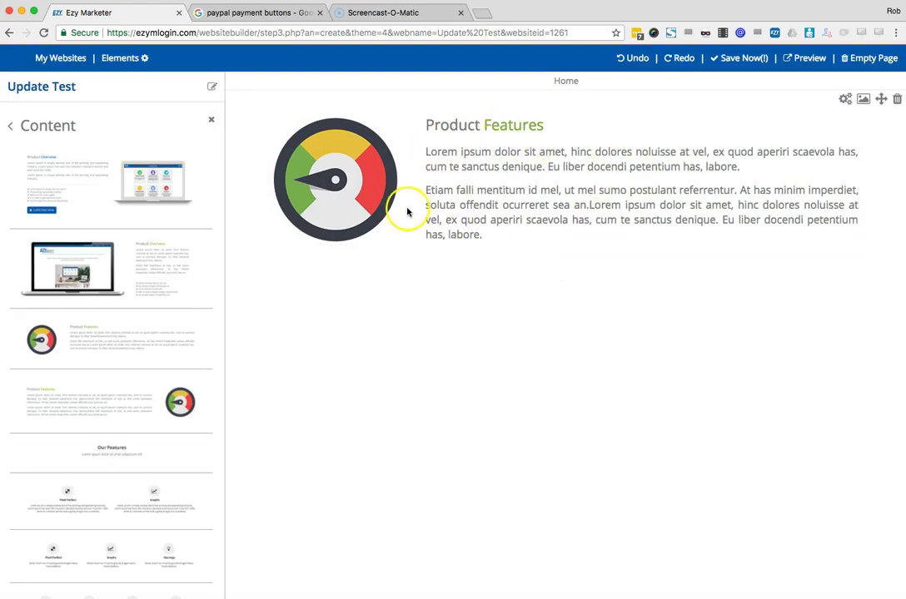
{"action": "left_click", "coordinate": [351, 177]}
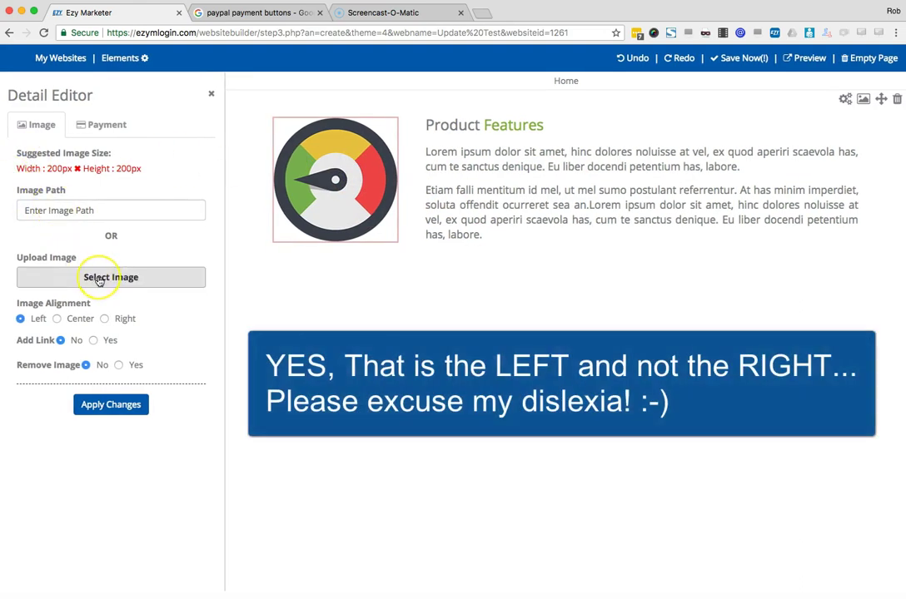
- Switch the gauge image's Detail Editor to its Payment settings
{"action": "left_click_drag", "start_coordinate": [48, 168], "coordinate": [145, 172]}
{"action": "left_click", "coordinate": [77, 172]}
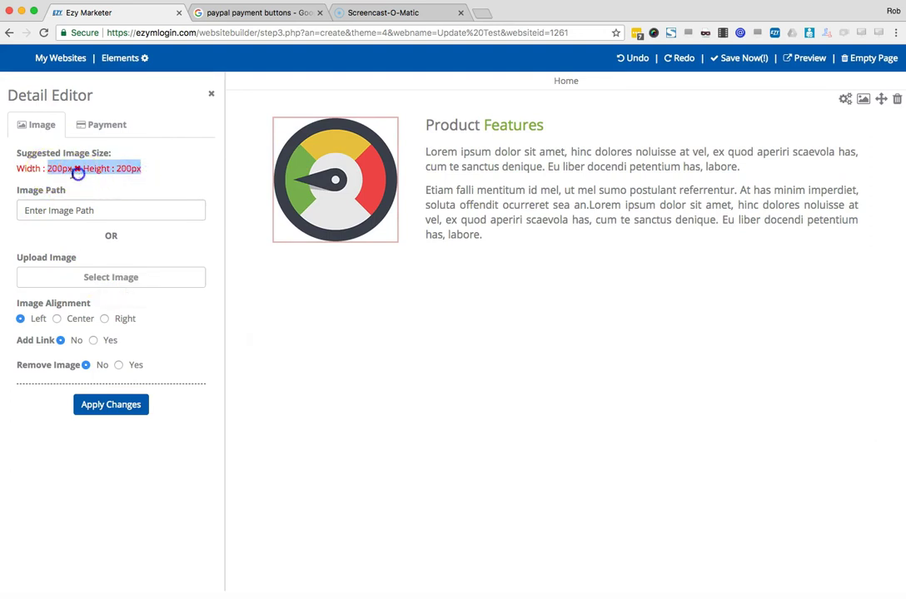
{"action": "left_click", "coordinate": [126, 164]}
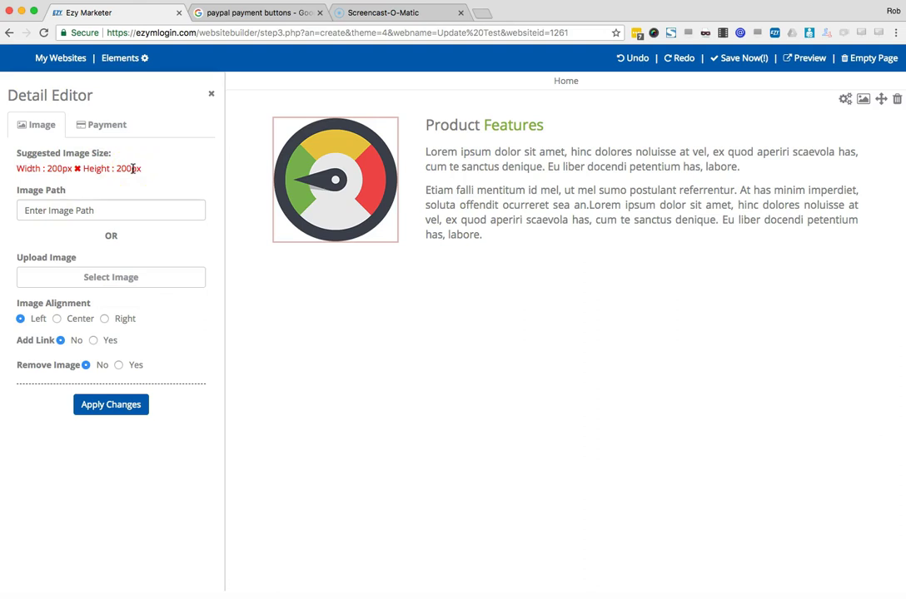
{"action": "left_click", "coordinate": [142, 161]}
{"action": "left_click", "coordinate": [103, 126]}
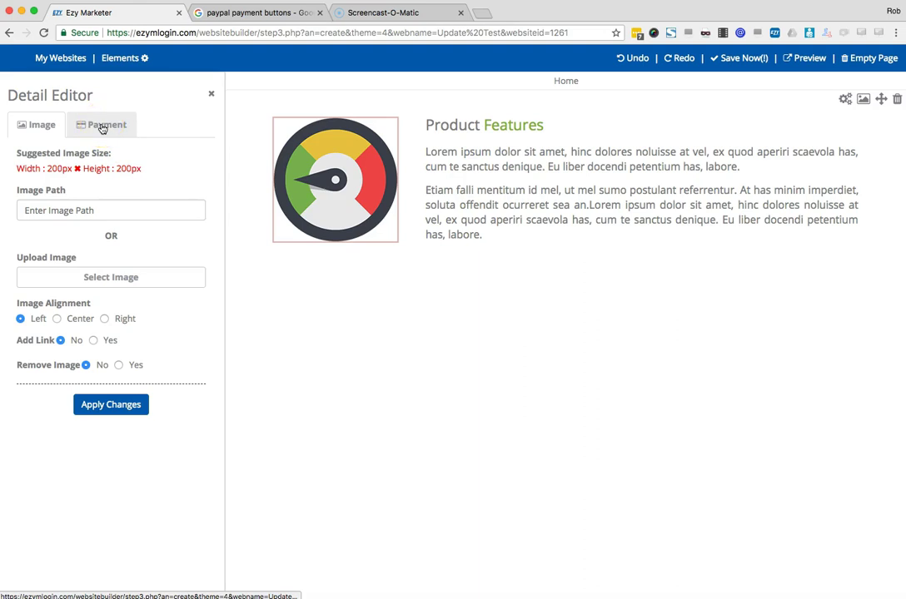
{"action": "left_click", "coordinate": [102, 126]}
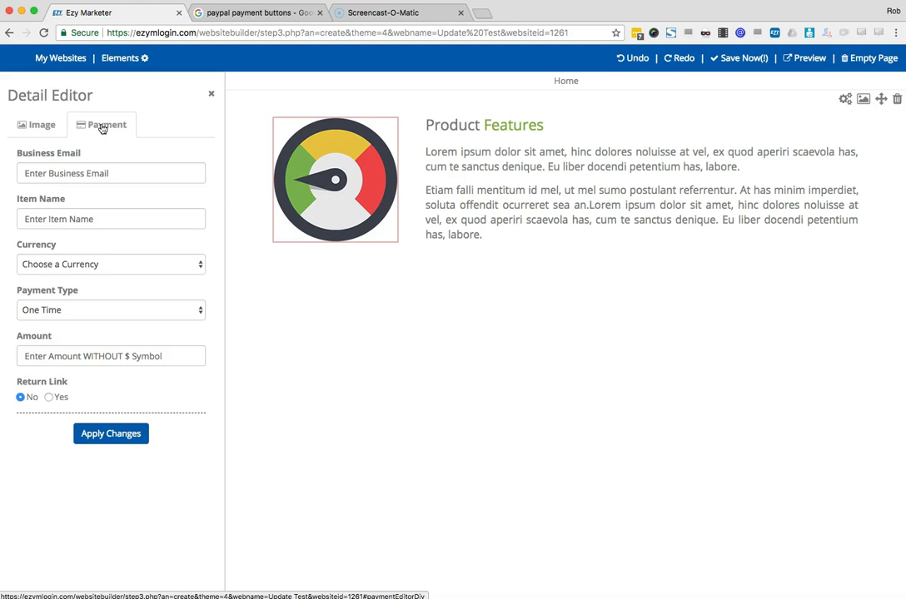
- Go to the business email and item name fields in the Payment settings
{"action": "left_click", "coordinate": [63, 167]}
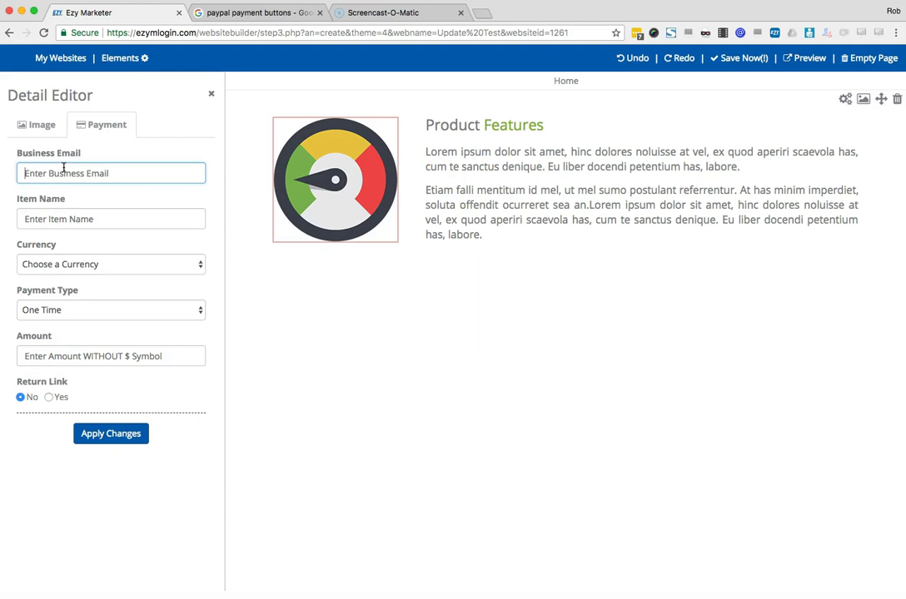
{"action": "left_click", "coordinate": [43, 169]}
{"action": "left_click", "coordinate": [107, 171]}
{"action": "left_click", "coordinate": [41, 218]}
{"action": "left_click", "coordinate": [105, 216]}
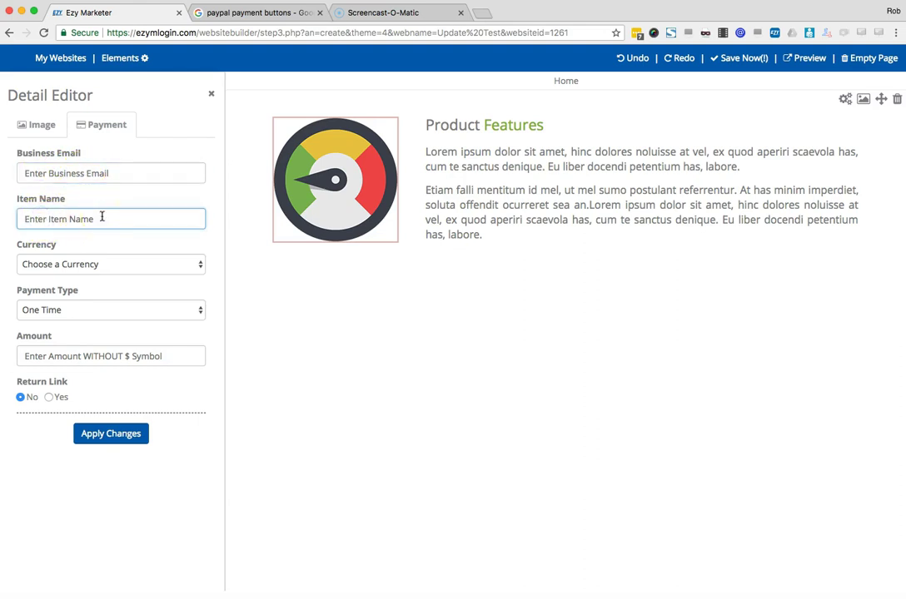
- Choose U.S. Dollar as the currency and keep the One Time payment type
{"action": "left_click", "coordinate": [61, 263]}
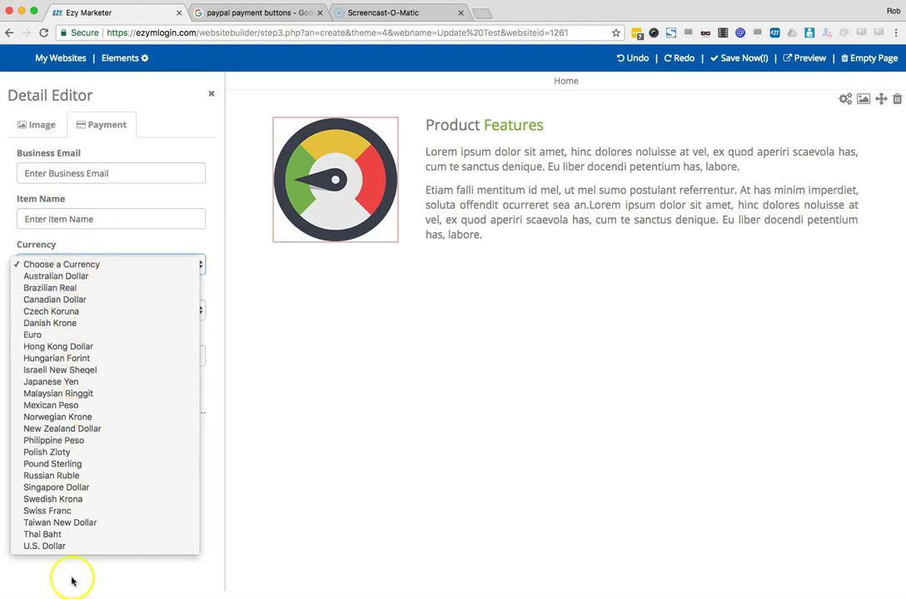
{"action": "left_click", "coordinate": [68, 548]}
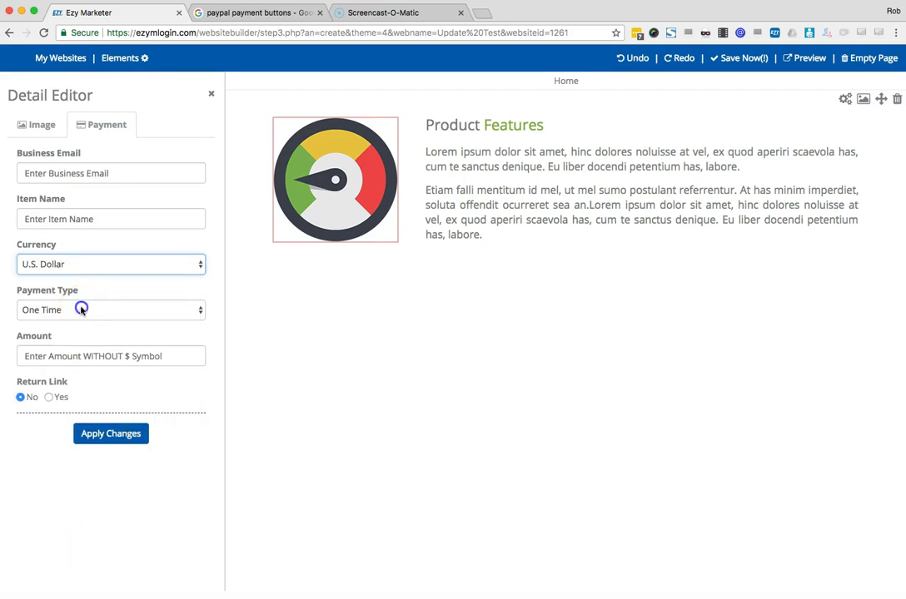
{"action": "left_click", "coordinate": [81, 309]}
{"action": "left_click", "coordinate": [79, 311]}
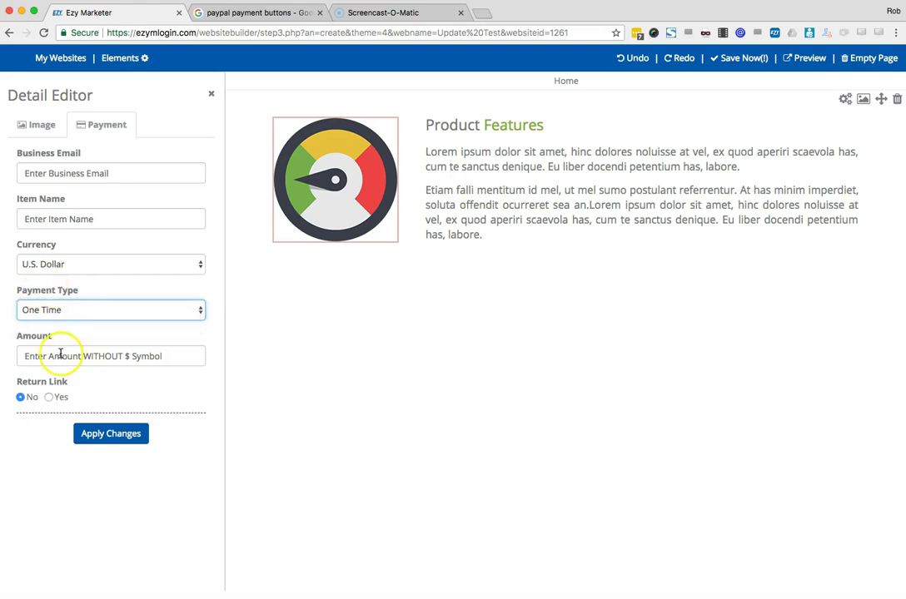
{"action": "left_click", "coordinate": [63, 309]}
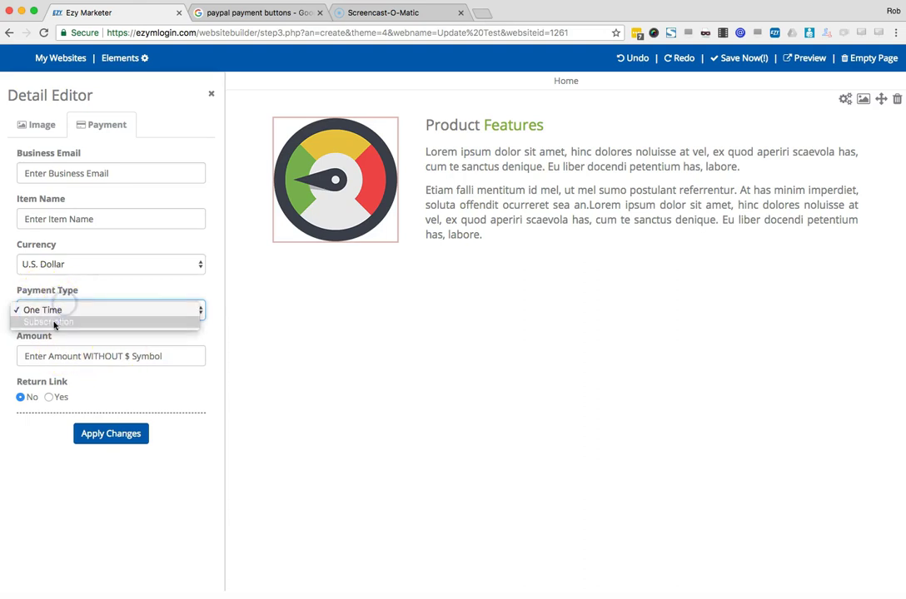
- Make the payment a Subscription, go to the trial amount, and set Return Link to Yes
{"action": "left_click", "coordinate": [54, 323]}
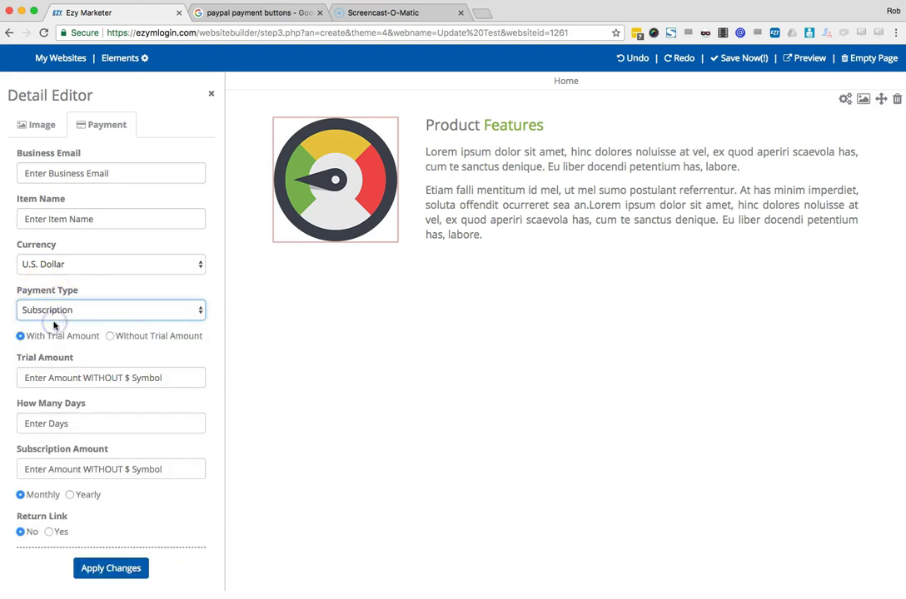
{"action": "left_click", "coordinate": [77, 377]}
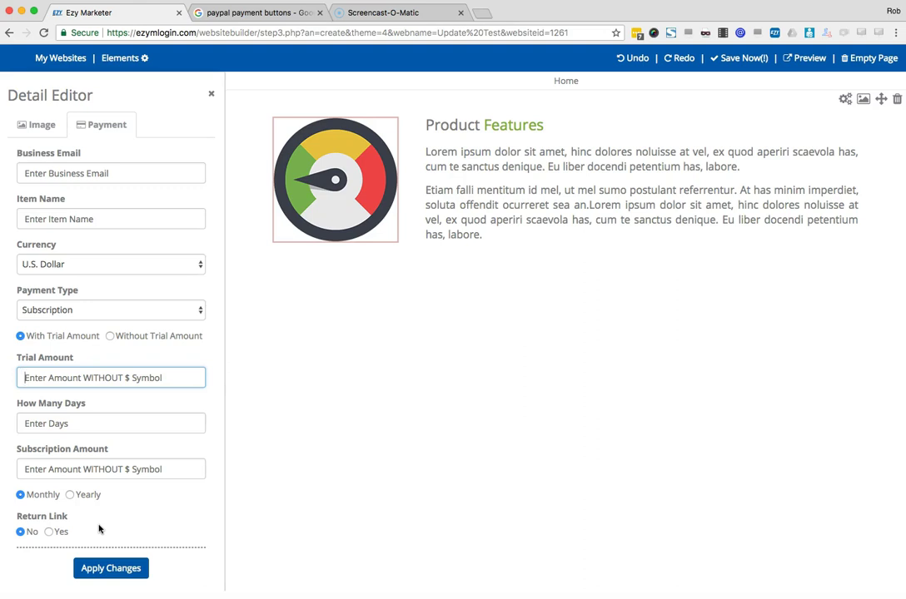
{"action": "left_click", "coordinate": [50, 532]}
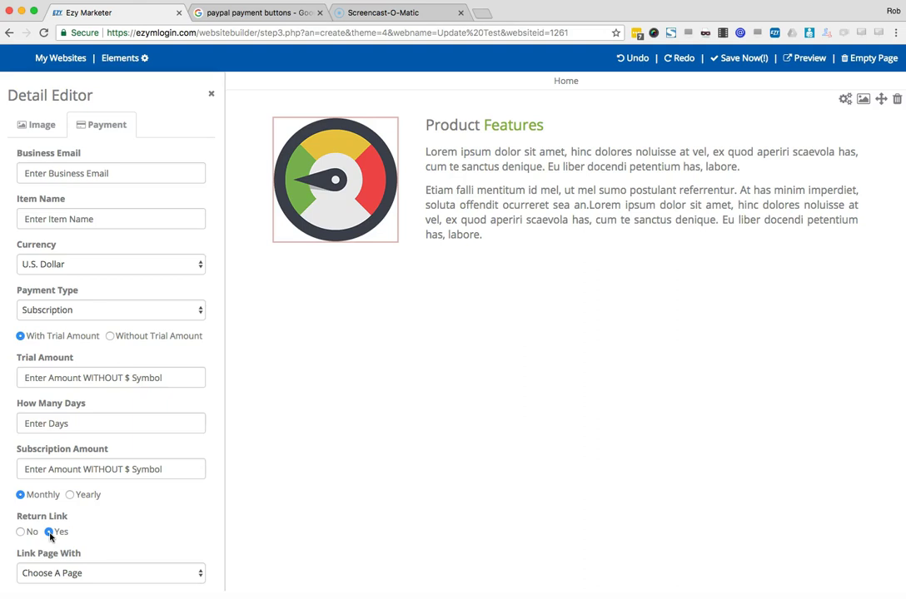
{"action": "left_click", "coordinate": [124, 549]}
- Look at the External Link field, then return to the gauge image's Image settings
{"action": "scroll", "coordinate": [124, 549], "scroll_direction": "down", "scroll_amount": 3}
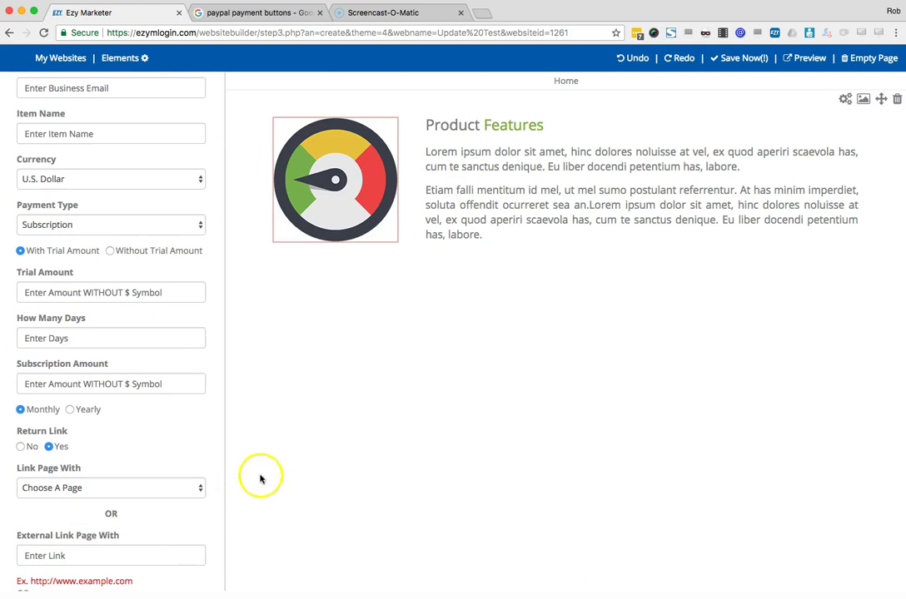
{"action": "scroll", "coordinate": [100, 489], "scroll_direction": "down", "scroll_amount": 3}
{"action": "left_click", "coordinate": [63, 487]}
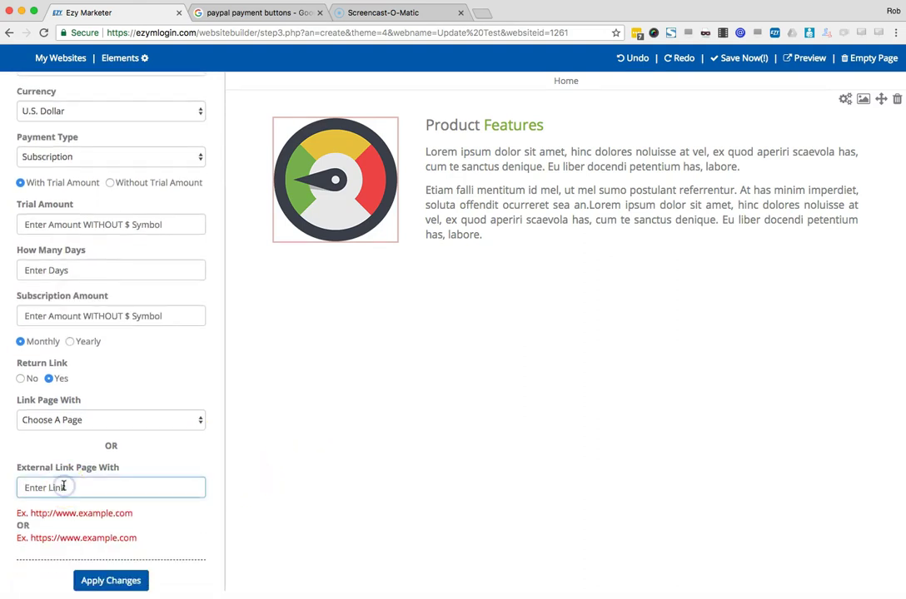
{"action": "scroll", "coordinate": [61, 487], "scroll_direction": "up", "scroll_amount": 6}
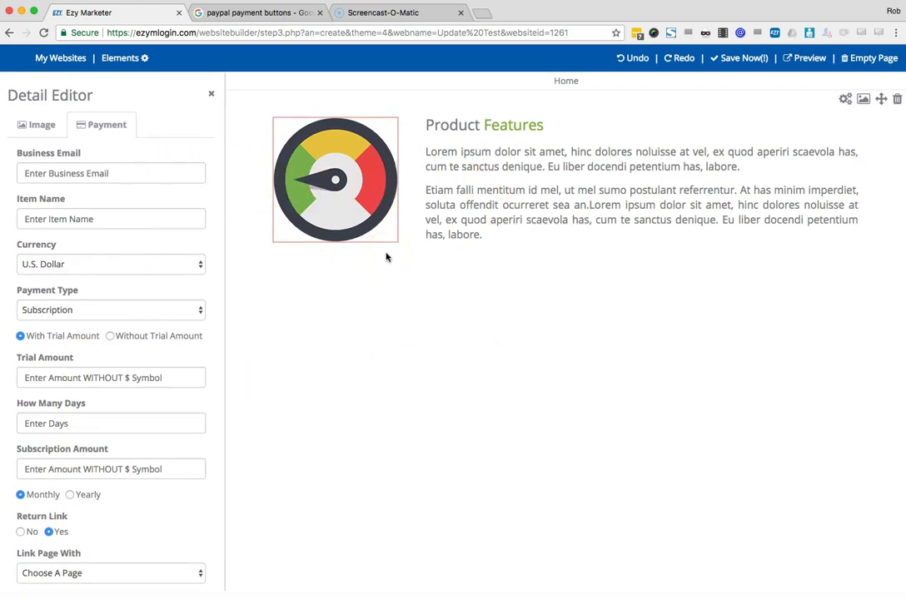
{"action": "left_click", "coordinate": [348, 186]}
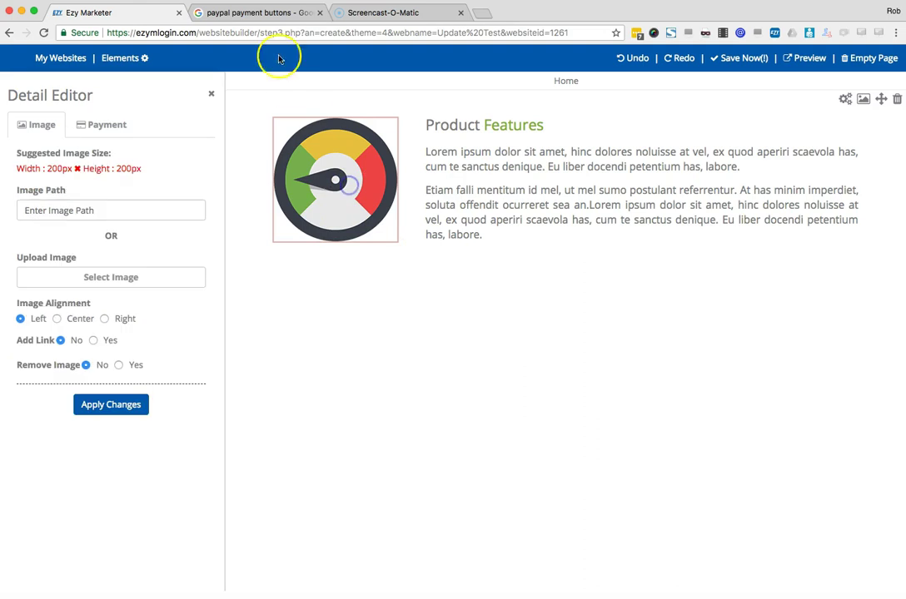
- Scroll through the Google Images results for 'paypal payment buttons', then return to Ezy Marketer
{"action": "left_click", "coordinate": [256, 12]}
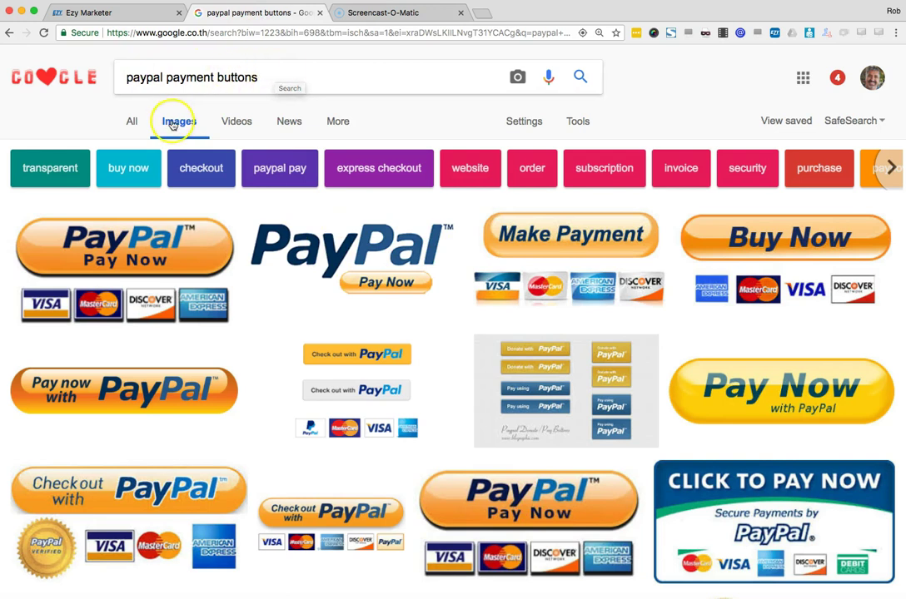
{"action": "scroll", "coordinate": [485, 450], "scroll_direction": "down", "scroll_amount": 5}
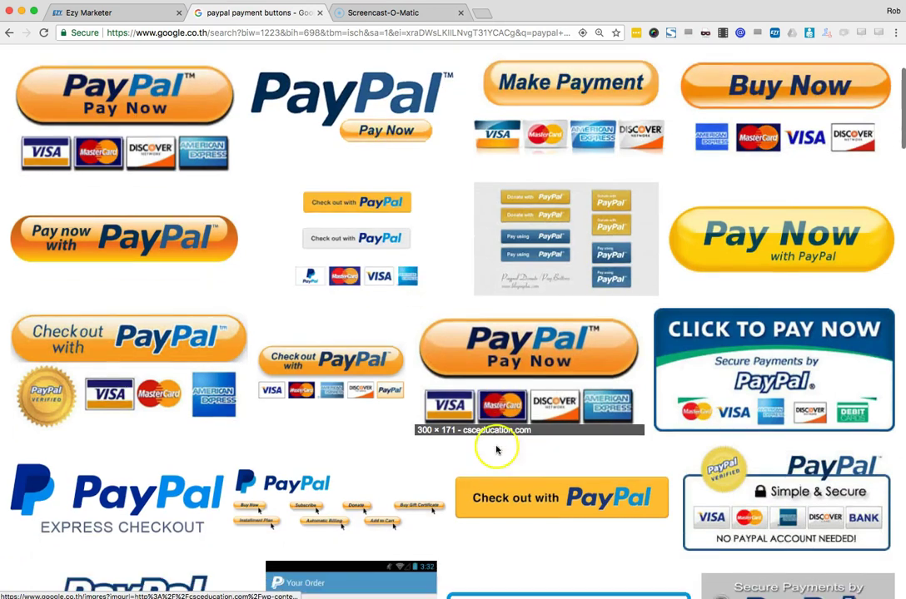
{"action": "scroll", "coordinate": [490, 447], "scroll_direction": "up", "scroll_amount": 4}
{"action": "scroll", "coordinate": [489, 447], "scroll_direction": "up", "scroll_amount": 2}
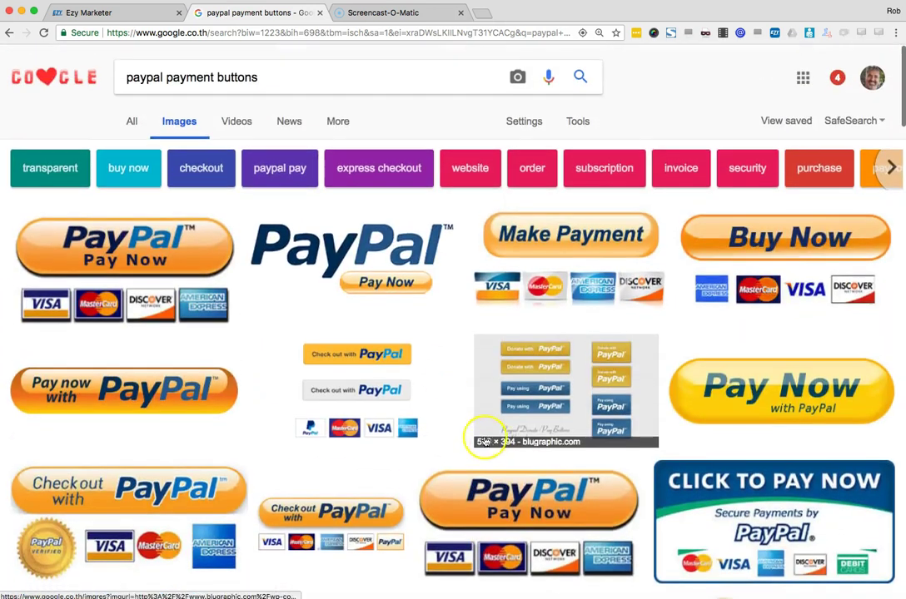
{"action": "left_click", "coordinate": [133, 20]}
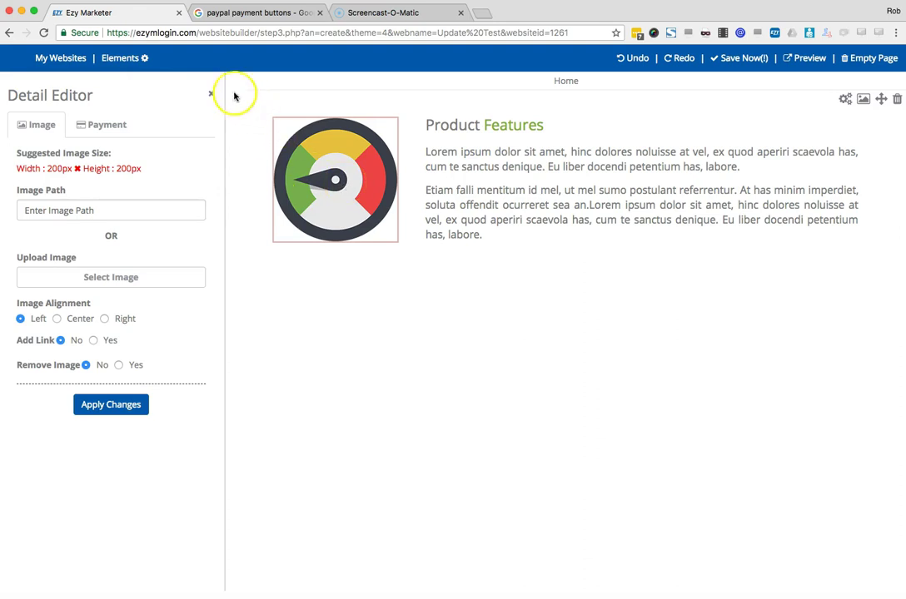
- Close the image and button link panels and empty the Home page
{"action": "left_click", "coordinate": [210, 93]}
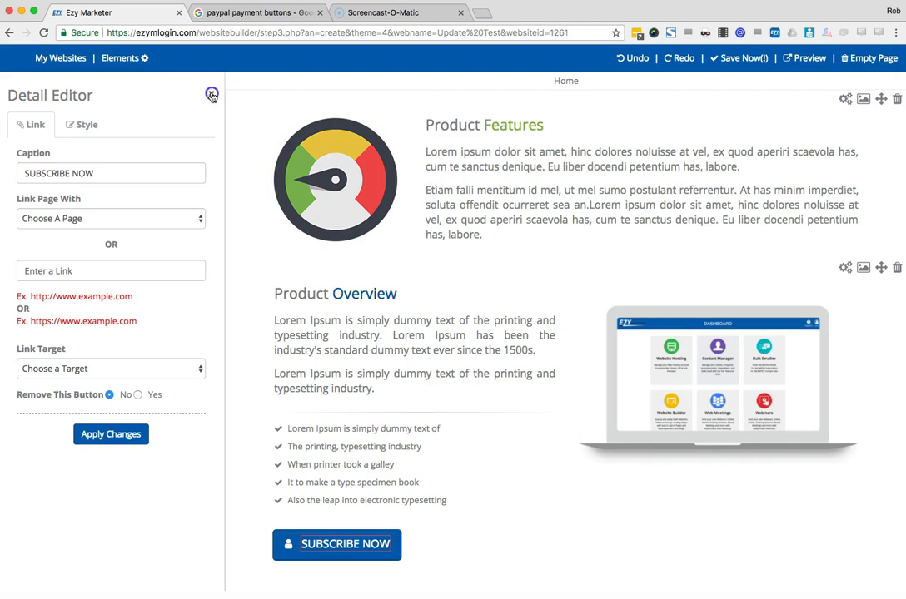
{"action": "left_click", "coordinate": [211, 93]}
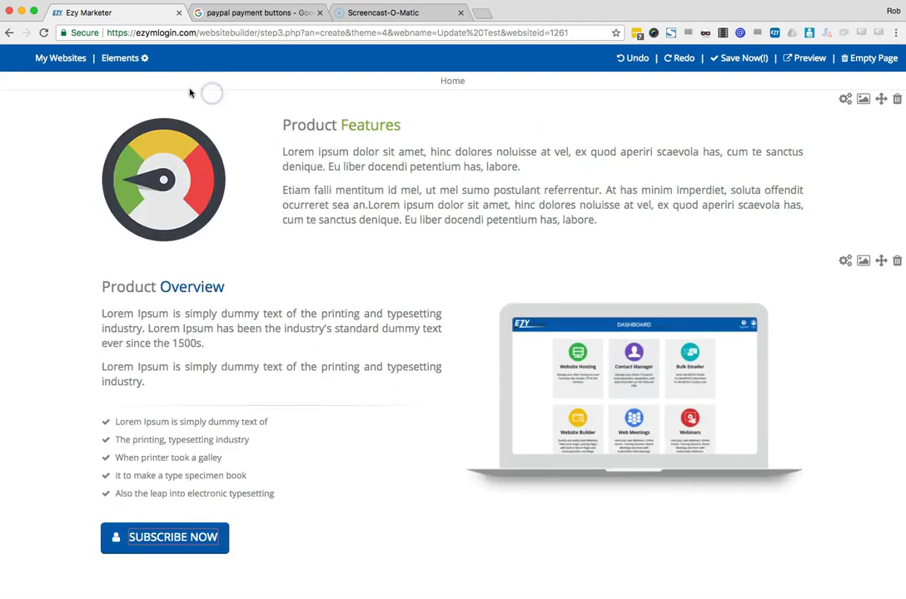
{"action": "left_click", "coordinate": [863, 60]}
{"action": "left_click", "coordinate": [615, 135]}
- Drop the two-image success row from the Content blocks onto the blank page
{"action": "left_click", "coordinate": [123, 58]}
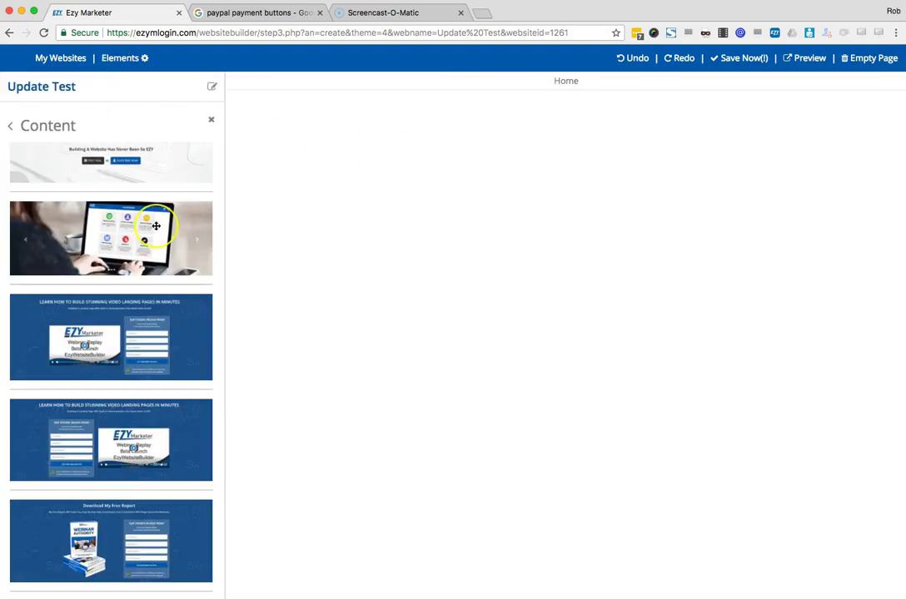
{"action": "scroll", "coordinate": [137, 218], "scroll_direction": "down", "scroll_amount": 10}
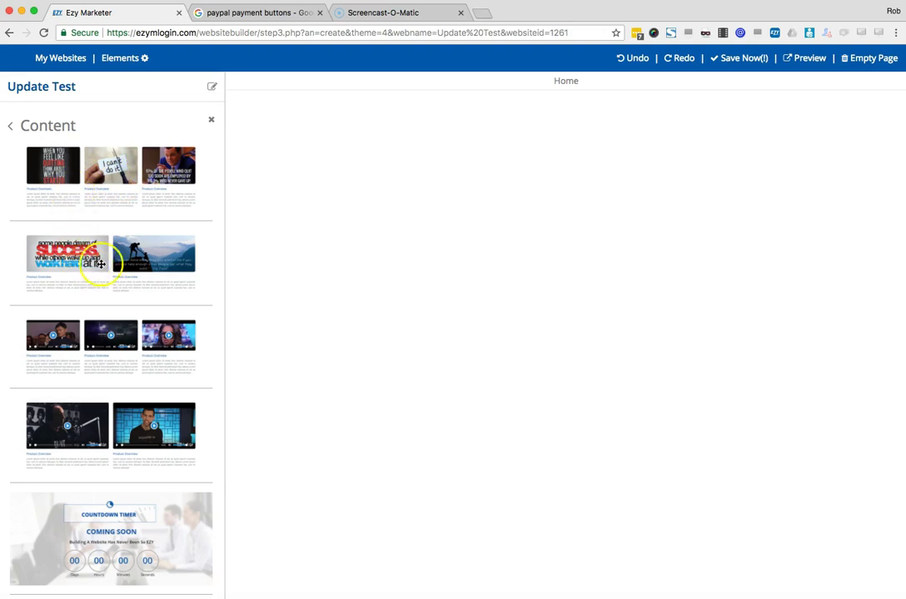
{"action": "left_click_drag", "start_coordinate": [99, 263], "coordinate": [552, 212]}
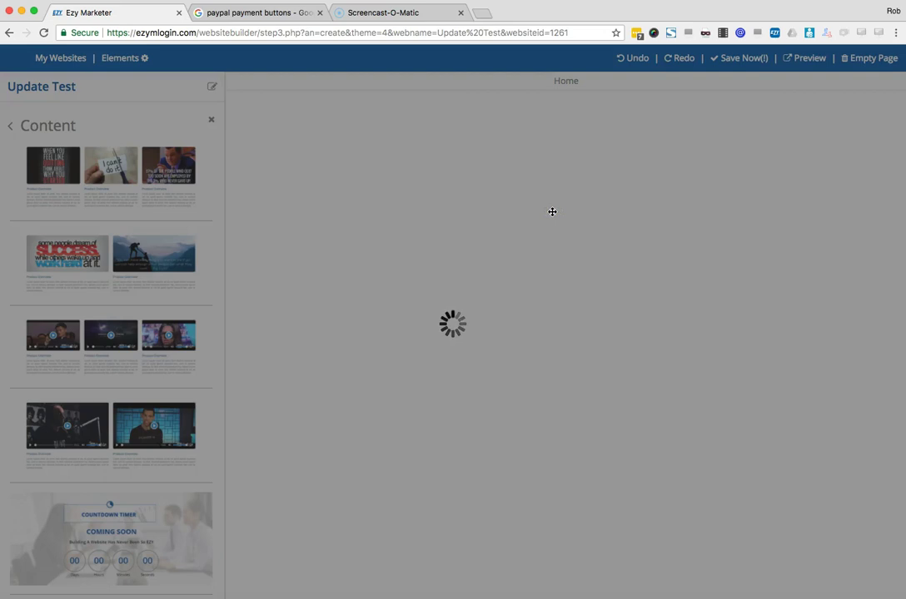
- Place the three-image Product Overview template below the two-image success row
{"action": "mouse_move", "coordinate": [552, 213]}
{"action": "left_mouse_down"}
{"action": "mouse_move", "coordinate": [409, 253]}
{"action": "mouse_move", "coordinate": [402, 317]}
{"action": "left_mouse_up"}
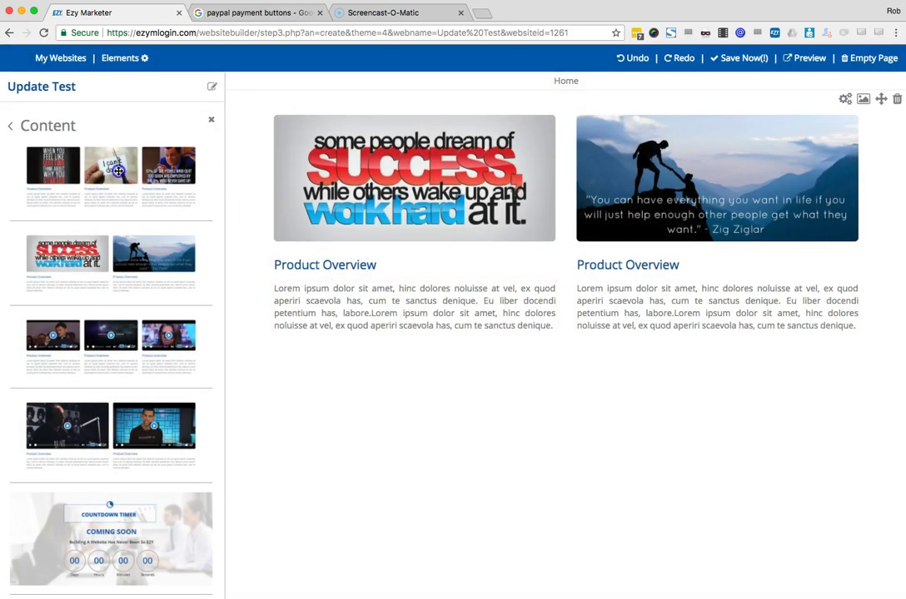
{"action": "left_click_drag", "start_coordinate": [119, 171], "coordinate": [559, 441]}
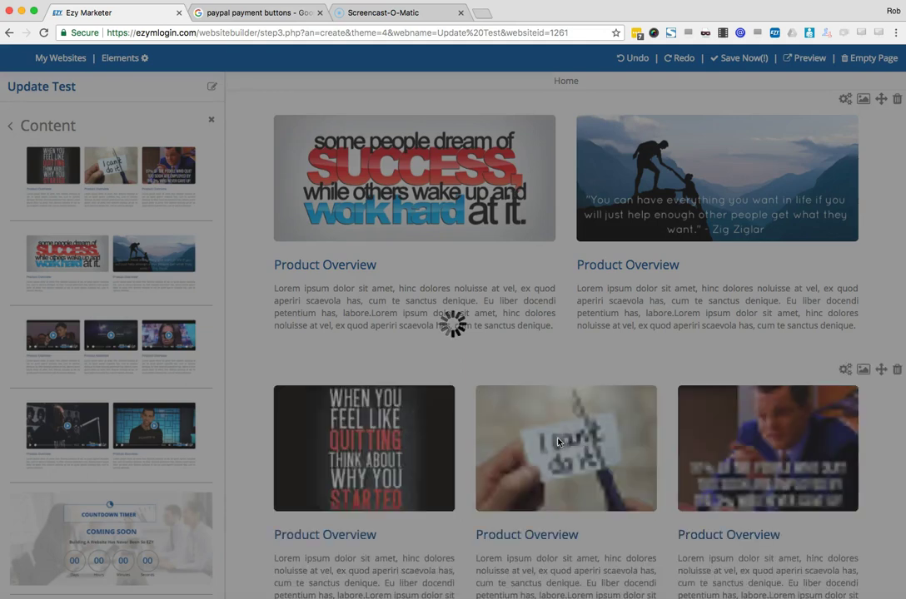
{"action": "left_click", "coordinate": [612, 422]}
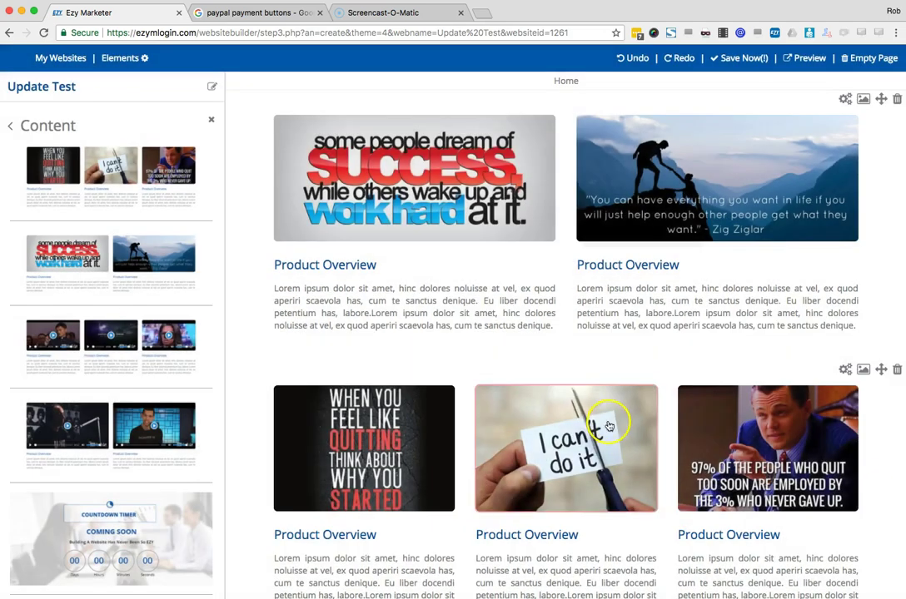
{"action": "left_click", "coordinate": [371, 269]}
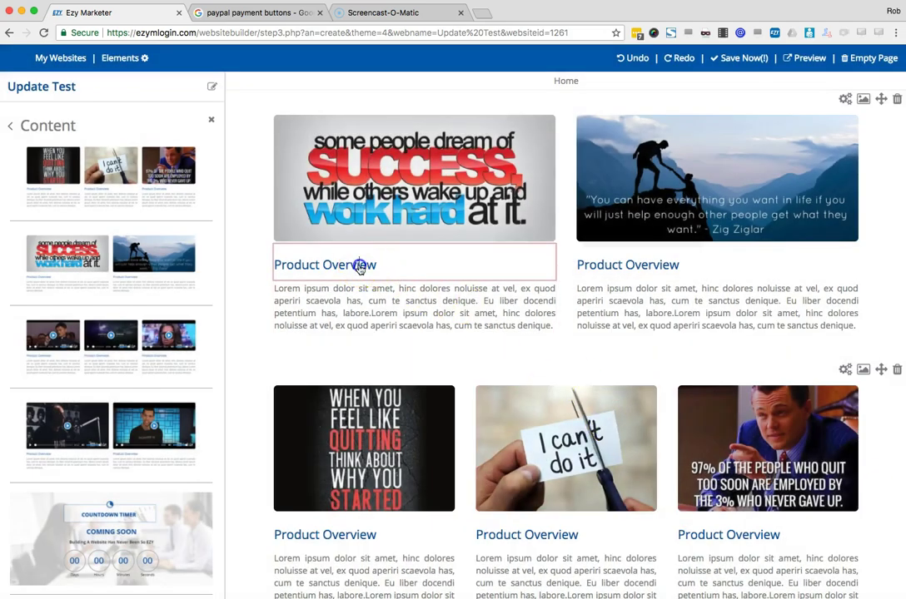
- Centre-align the left and right Product Overview headings, then open the mountain image's settings
{"action": "left_click", "coordinate": [344, 266]}
{"action": "left_click", "coordinate": [183, 266]}
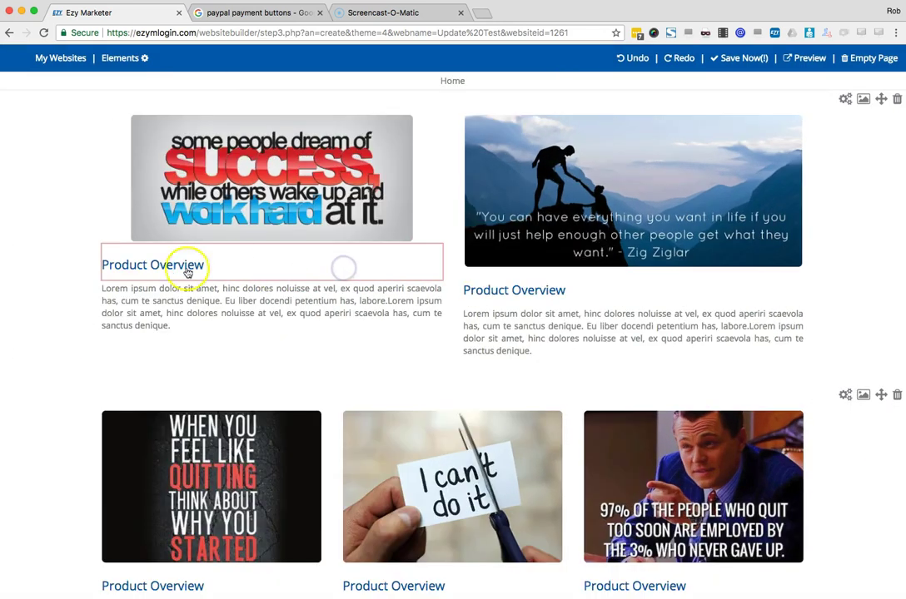
{"action": "triple_click", "coordinate": [167, 265]}
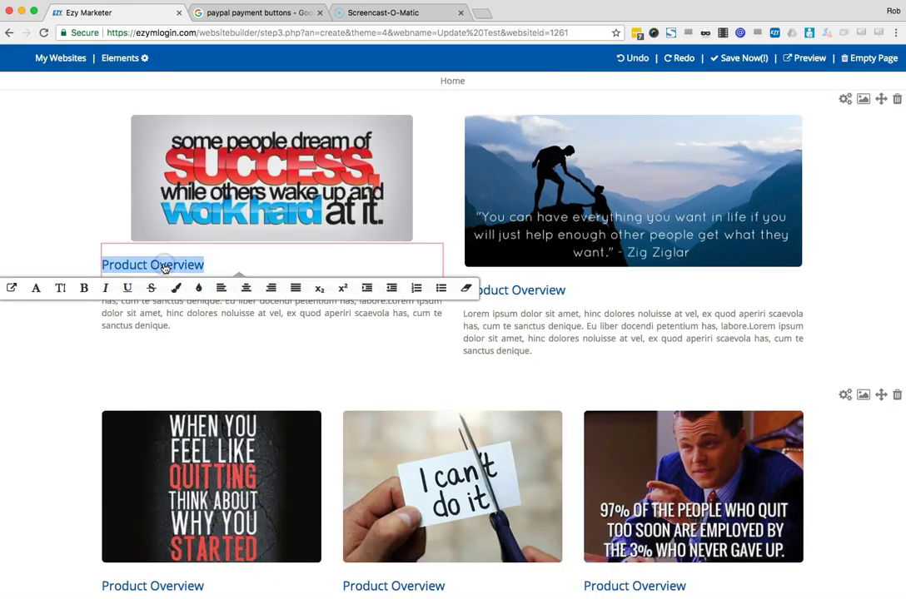
{"action": "left_click", "coordinate": [245, 288]}
{"action": "triple_click", "coordinate": [524, 291]}
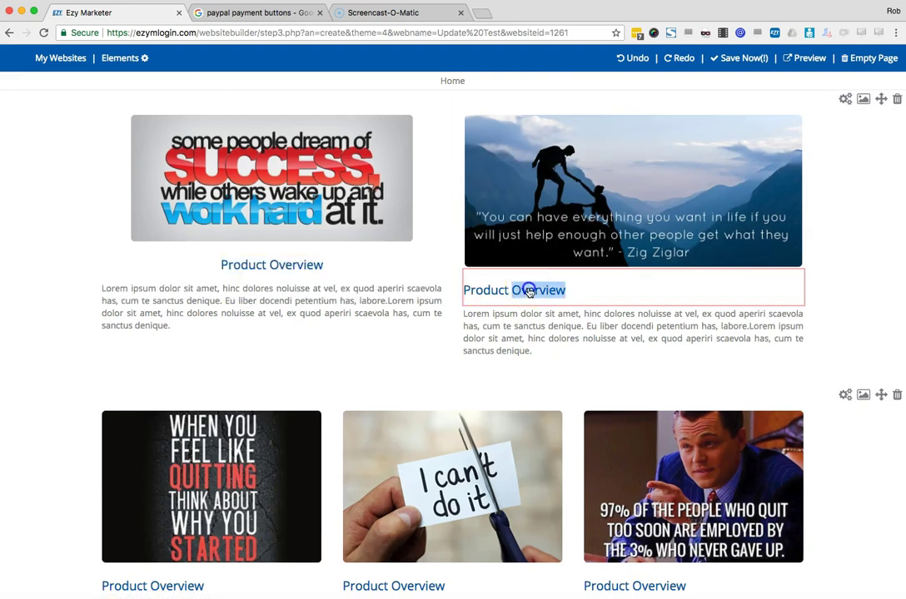
{"action": "left_click", "coordinate": [519, 314]}
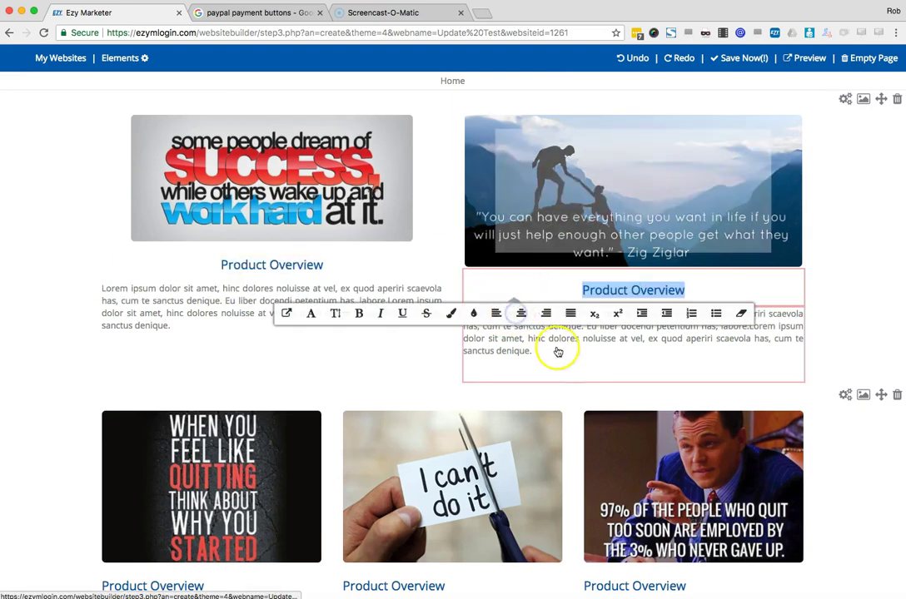
{"action": "left_click", "coordinate": [583, 198]}
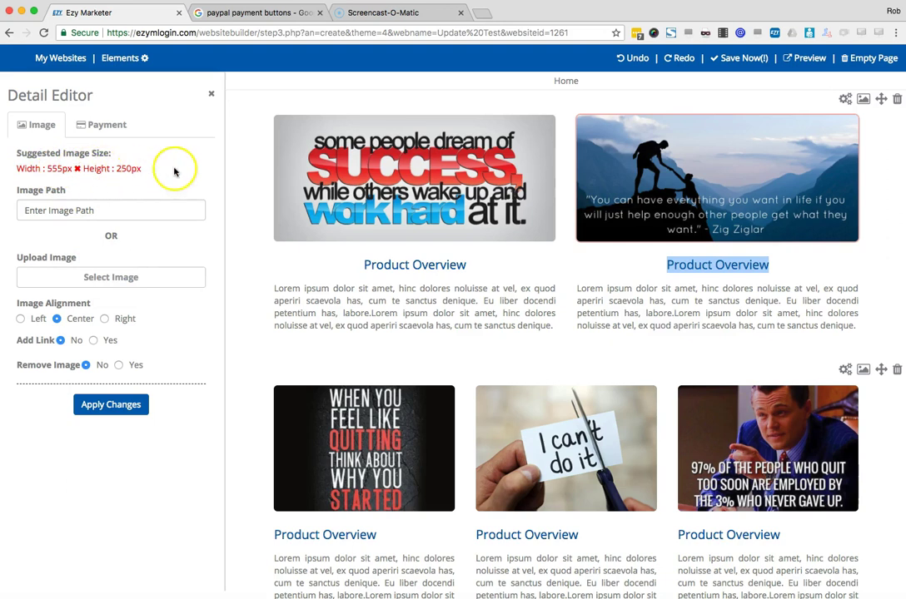
- Review the image's Payment and Image options, then close the Detail Editor
{"action": "left_click", "coordinate": [101, 123]}
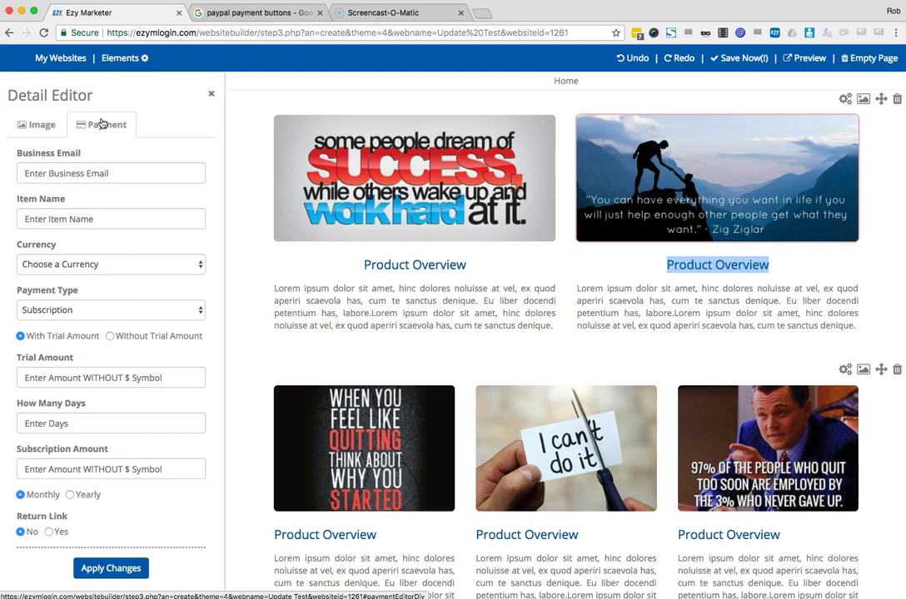
{"action": "left_click", "coordinate": [29, 125]}
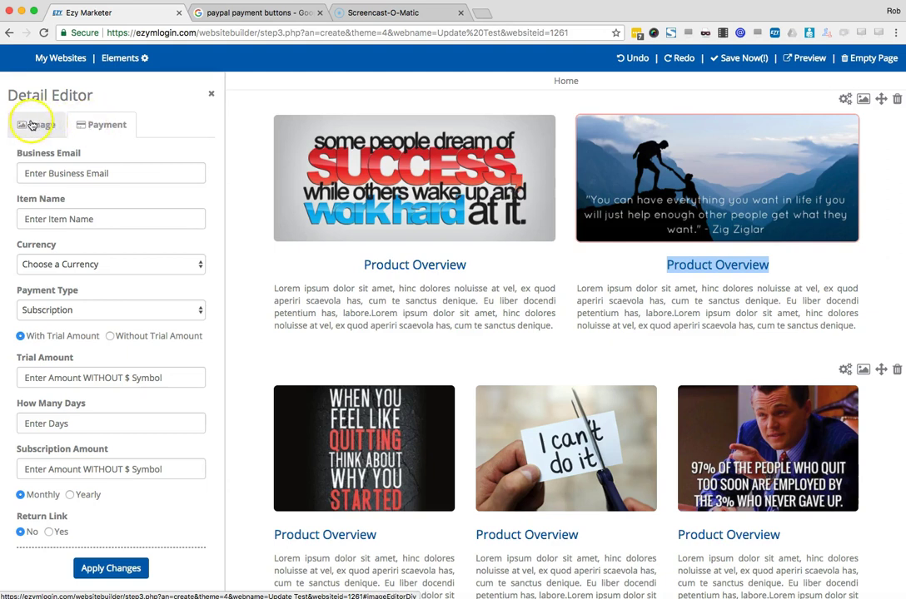
{"action": "left_click", "coordinate": [211, 93]}
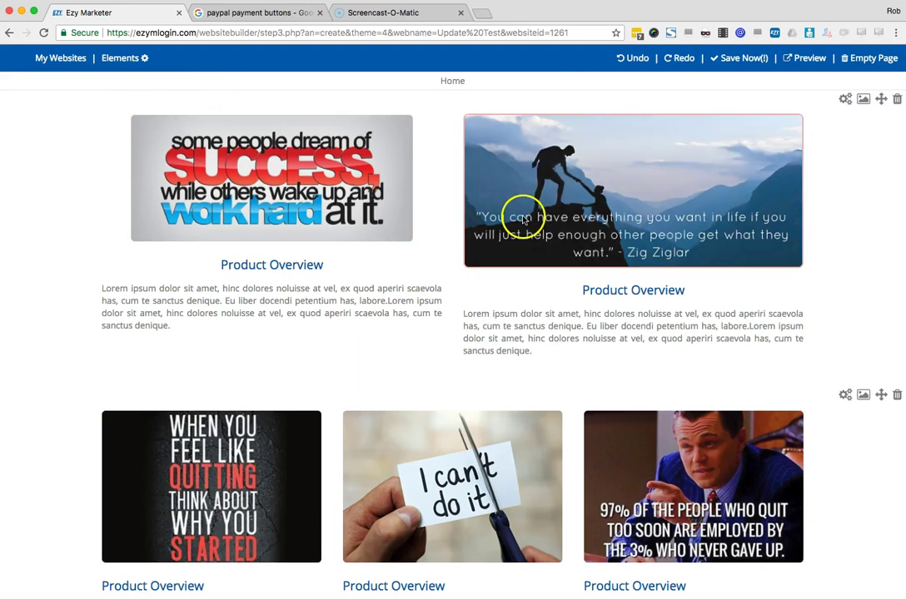
- From Elements, use Empty Page and confirm Yes to clear both image rows
{"action": "scroll", "coordinate": [523, 219], "scroll_direction": "down", "scroll_amount": 3}
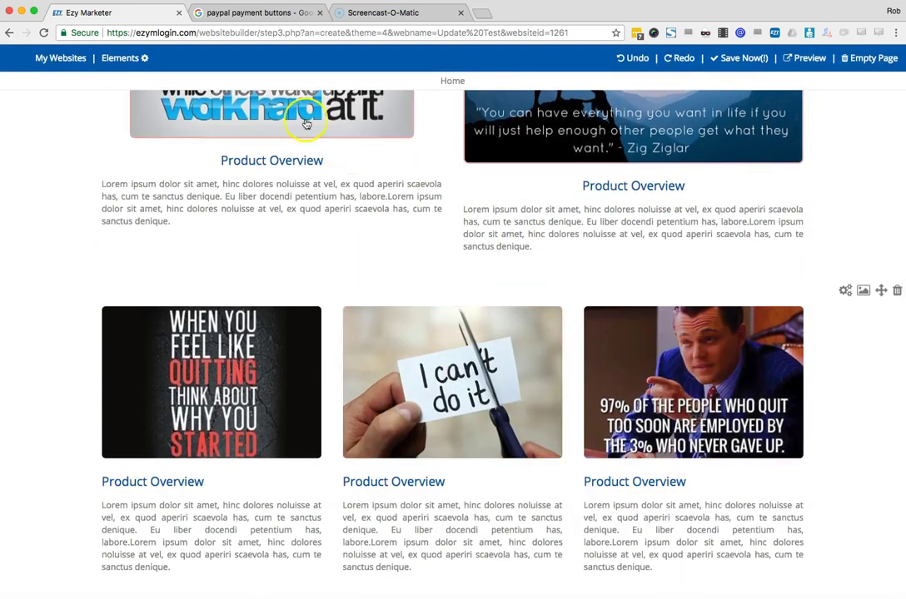
{"action": "left_click", "coordinate": [123, 58]}
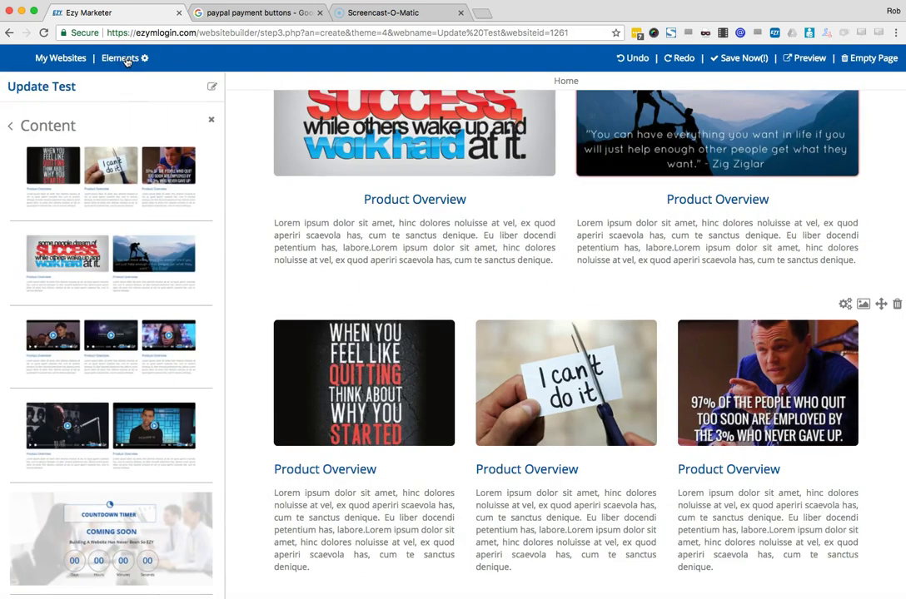
{"action": "scroll", "coordinate": [150, 250], "scroll_direction": "down", "scroll_amount": 4}
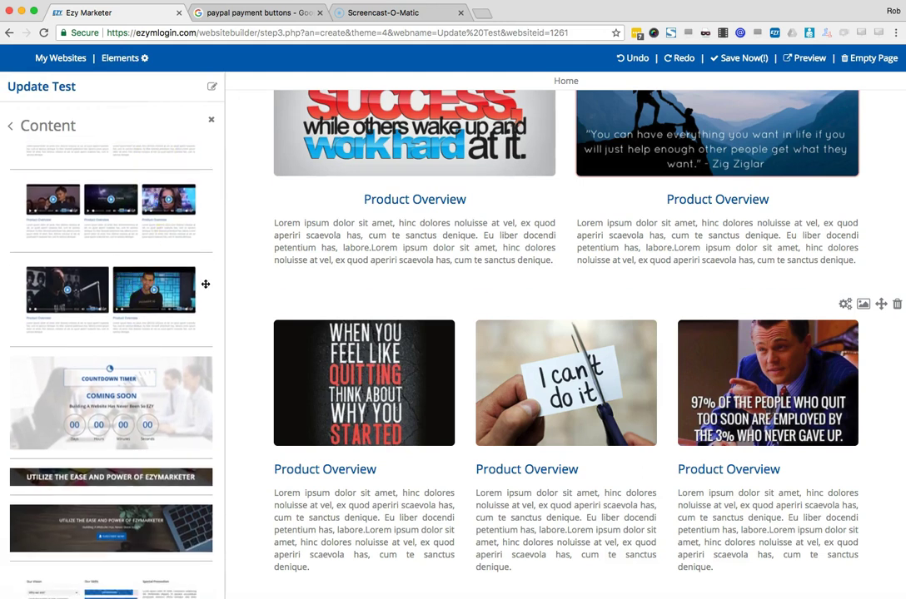
{"action": "left_click", "coordinate": [870, 59]}
{"action": "left_click", "coordinate": [613, 135]}
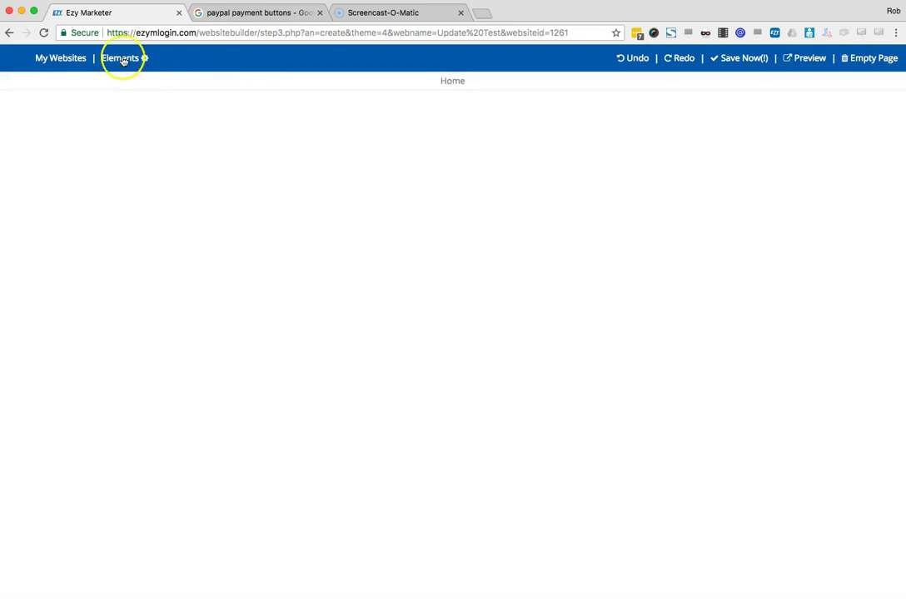
- Drag the two-video Product Overview row onto the blank Home page
{"action": "left_click", "coordinate": [123, 60]}
{"action": "left_click_drag", "start_coordinate": [101, 263], "coordinate": [520, 174]}
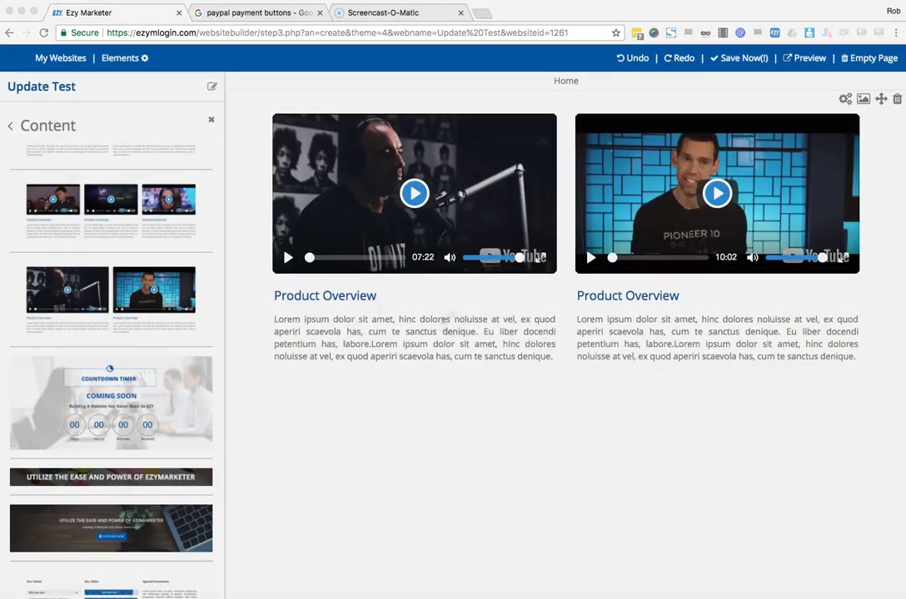
{"action": "left_click_drag", "start_coordinate": [154, 391], "coordinate": [349, 298]}
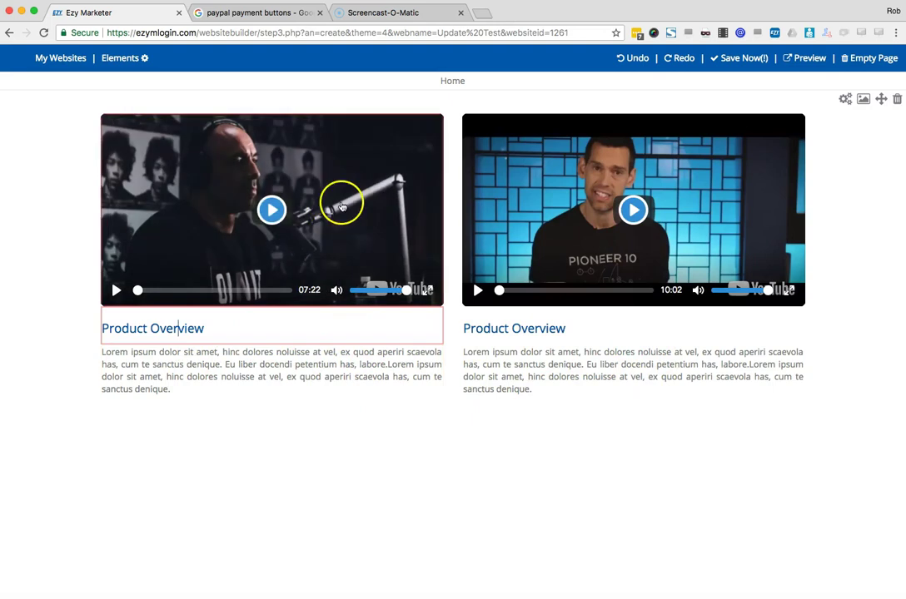
- Check the left video's YouTube ID in the Detail Editor, then close the editor
{"action": "left_click", "coordinate": [291, 175]}
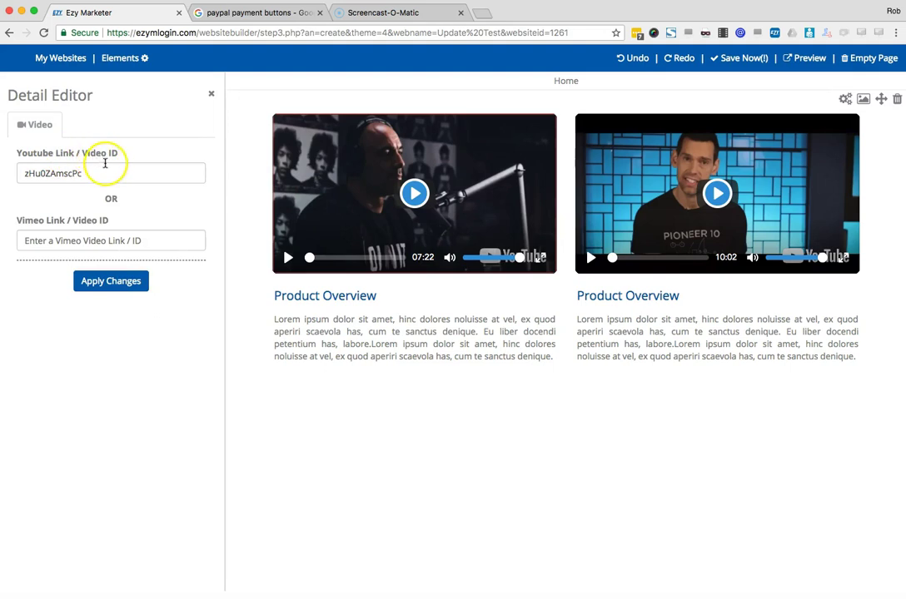
{"action": "left_click_drag", "start_coordinate": [117, 171], "coordinate": [4, 170]}
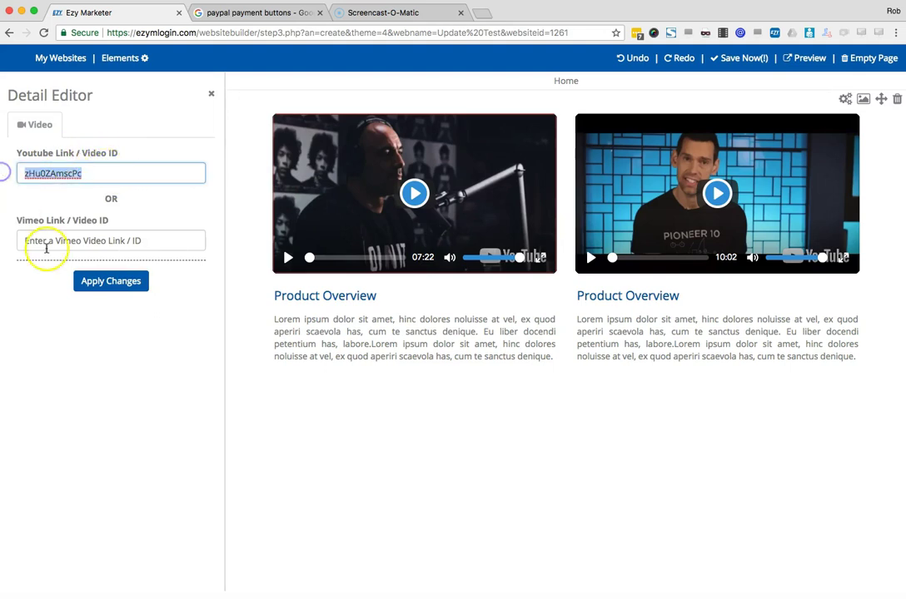
{"action": "left_click", "coordinate": [151, 241]}
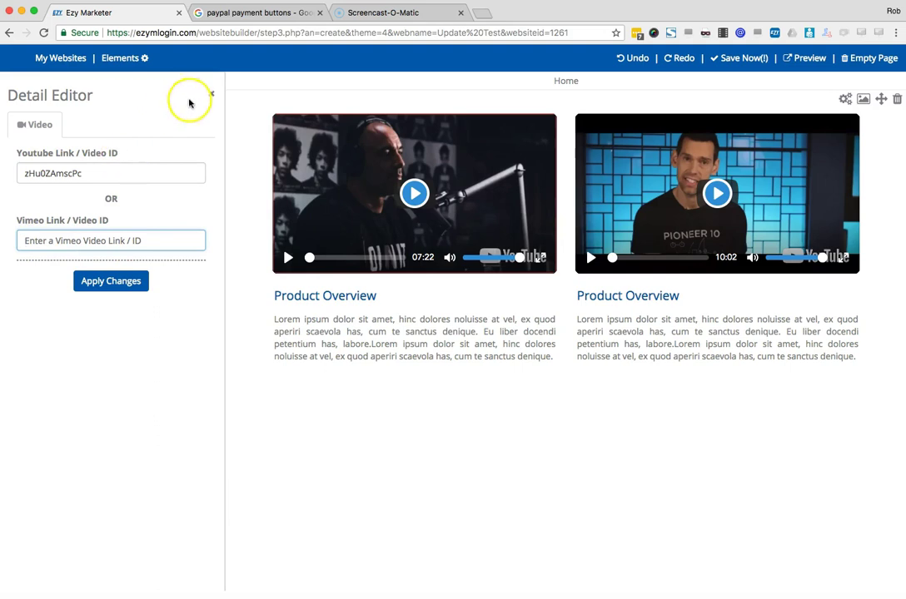
{"action": "left_click", "coordinate": [212, 96]}
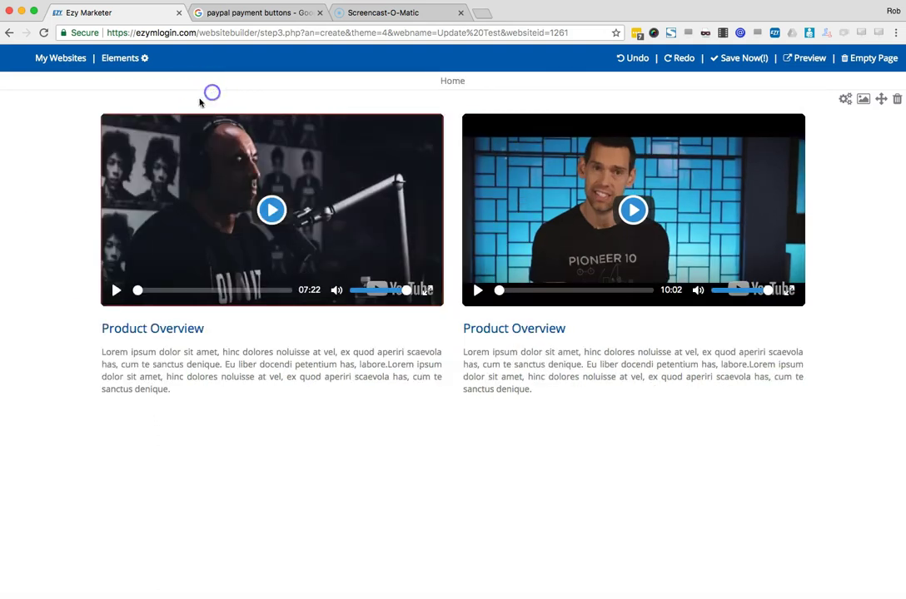
{"action": "left_click", "coordinate": [124, 58]}
- Drop a three-video Product Overview row and a video-with-text block below the two-video row
{"action": "left_click_drag", "start_coordinate": [111, 171], "coordinate": [604, 481]}
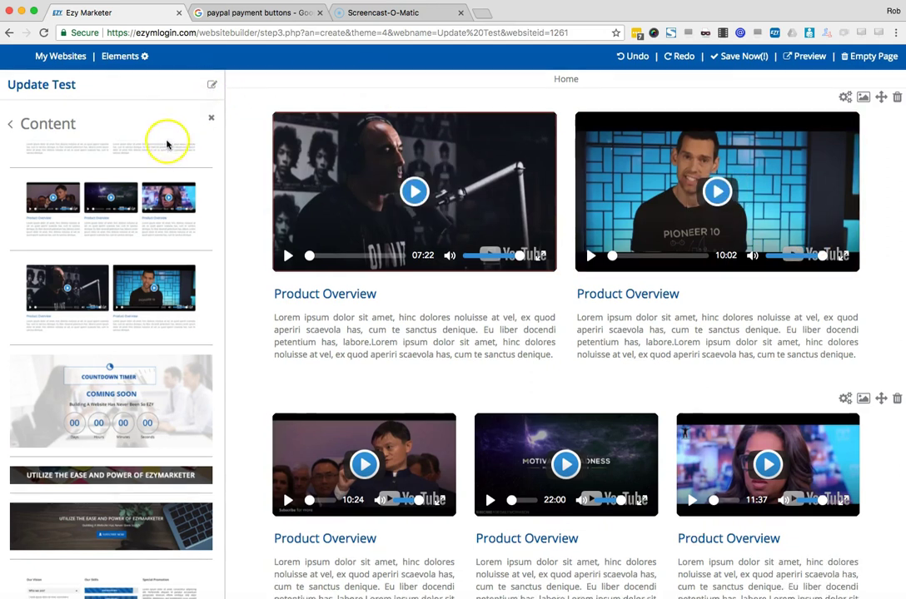
{"action": "scroll", "coordinate": [167, 173], "scroll_direction": "down", "scroll_amount": 10}
{"action": "scroll", "coordinate": [166, 177], "scroll_direction": "down", "scroll_amount": 10}
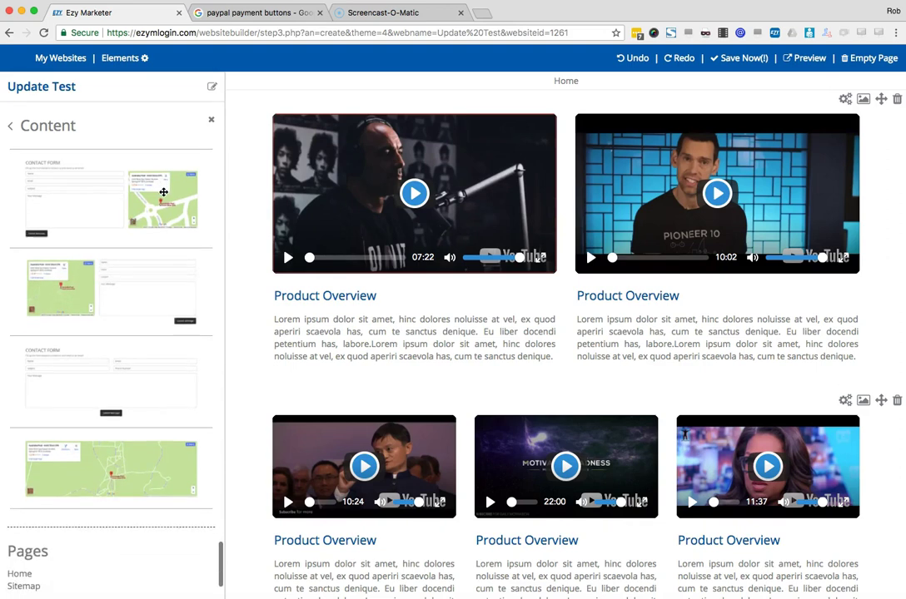
{"action": "scroll", "coordinate": [164, 193], "scroll_direction": "down", "scroll_amount": 3}
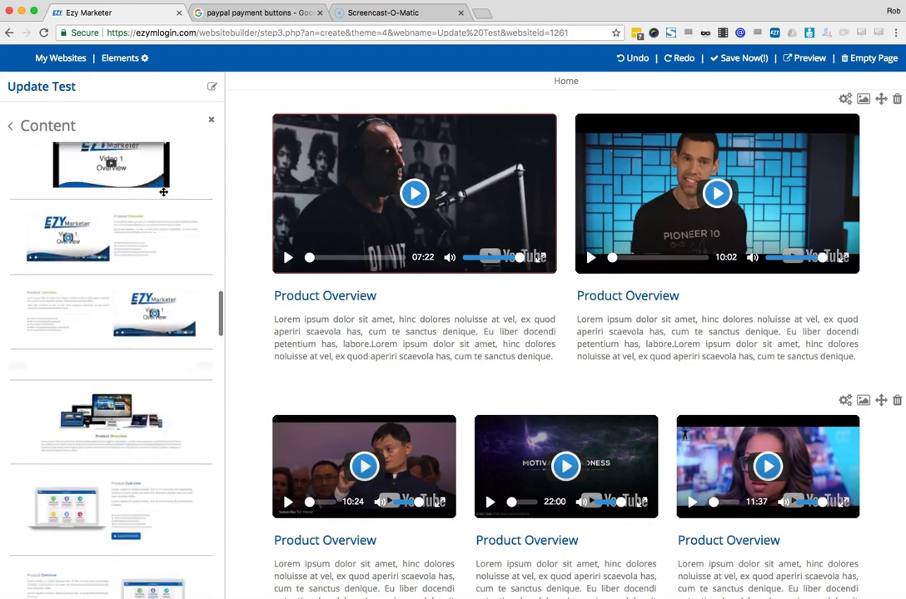
{"action": "scroll", "coordinate": [163, 193], "scroll_direction": "up", "scroll_amount": 3}
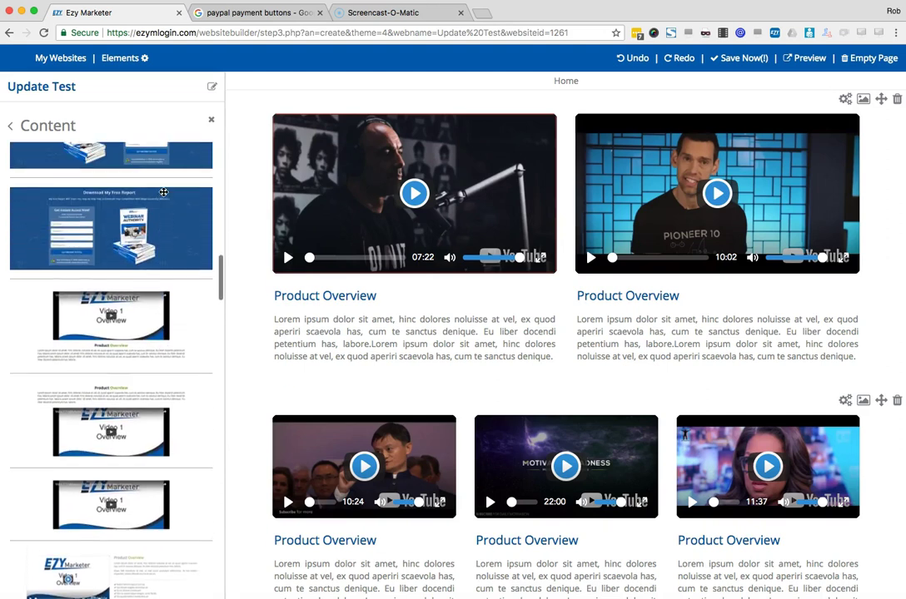
{"action": "left_click_drag", "start_coordinate": [137, 329], "coordinate": [554, 397]}
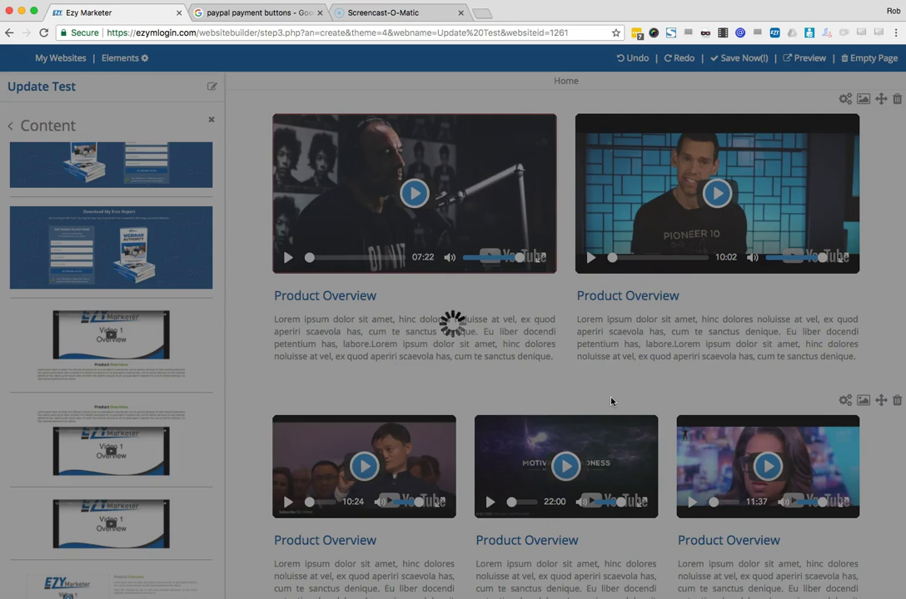
- Drag the laptop-image Product Overview template with checklist and Subscribe Now button onto the page
{"action": "scroll", "coordinate": [610, 401], "scroll_direction": "down", "scroll_amount": 5}
{"action": "scroll", "coordinate": [610, 401], "scroll_direction": "down", "scroll_amount": 1}
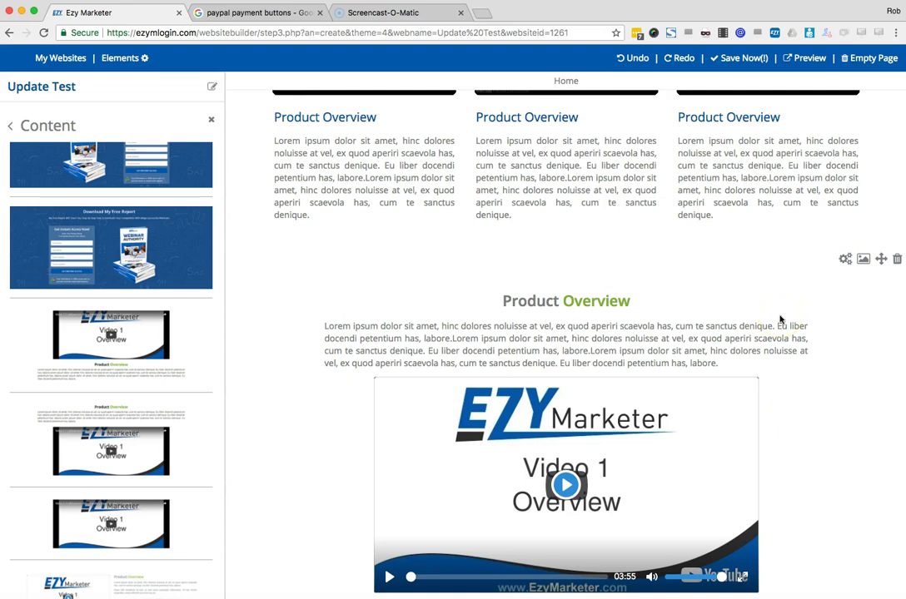
{"action": "scroll", "coordinate": [73, 248], "scroll_direction": "down", "scroll_amount": 5}
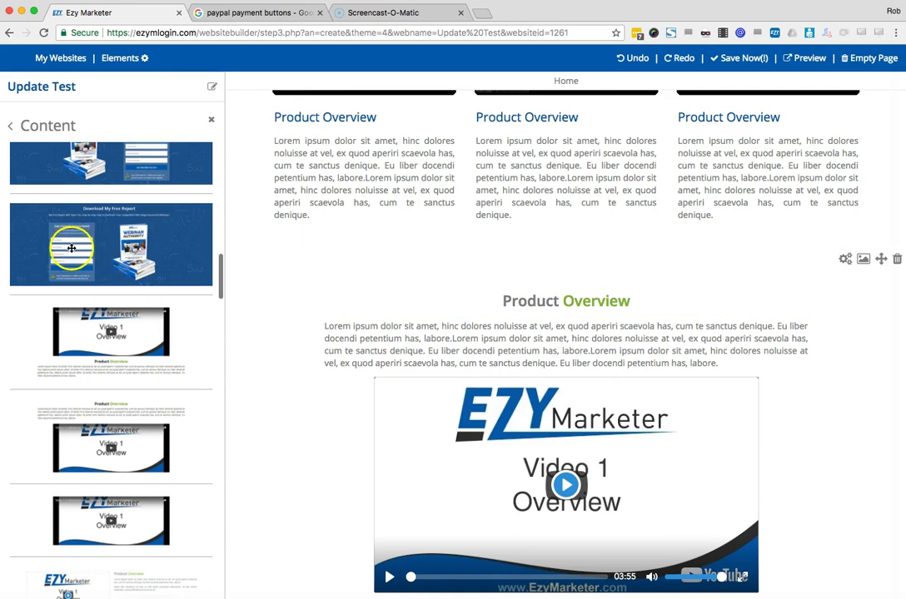
{"action": "scroll", "coordinate": [73, 248], "scroll_direction": "down", "scroll_amount": 3}
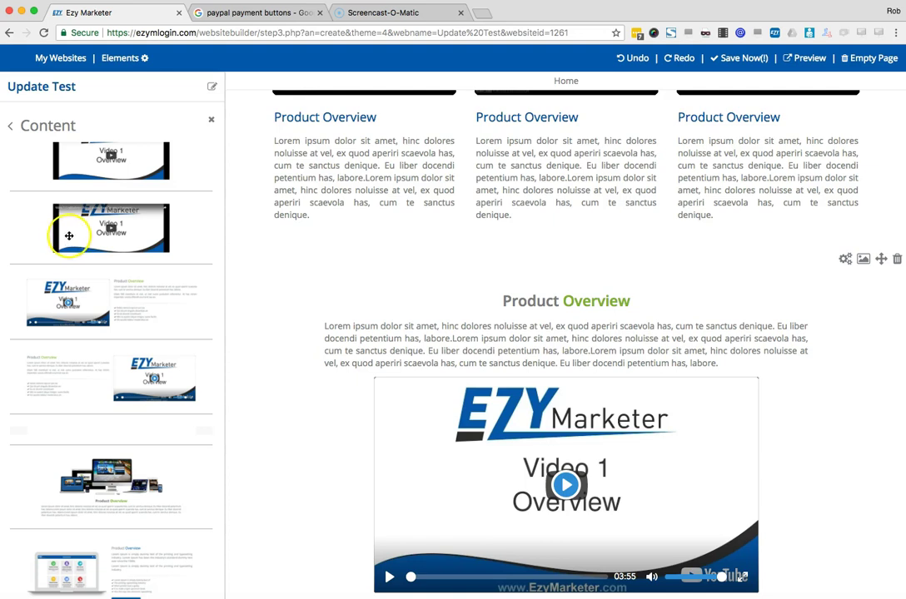
{"action": "scroll", "coordinate": [69, 238], "scroll_direction": "down", "scroll_amount": 12}
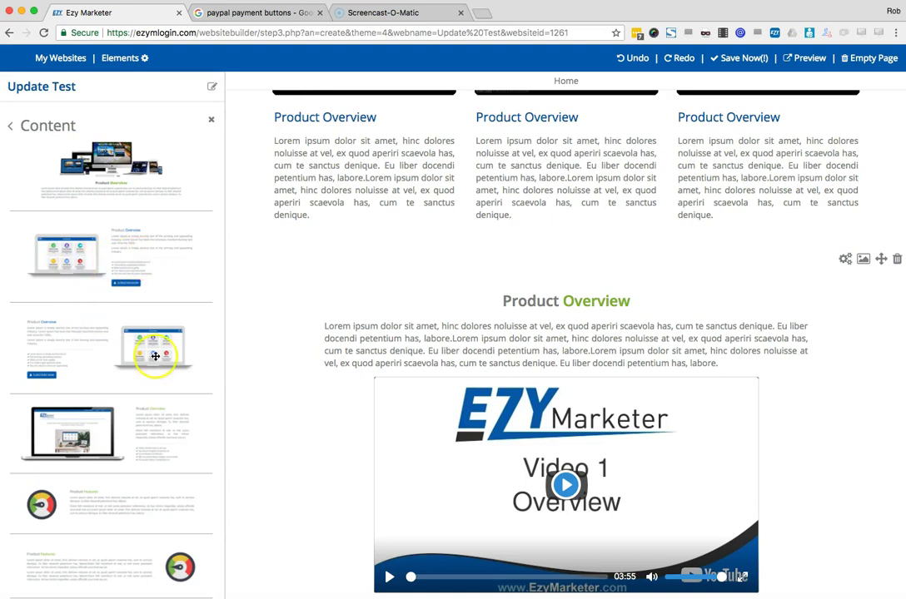
{"action": "left_click_drag", "start_coordinate": [69, 258], "coordinate": [420, 317]}
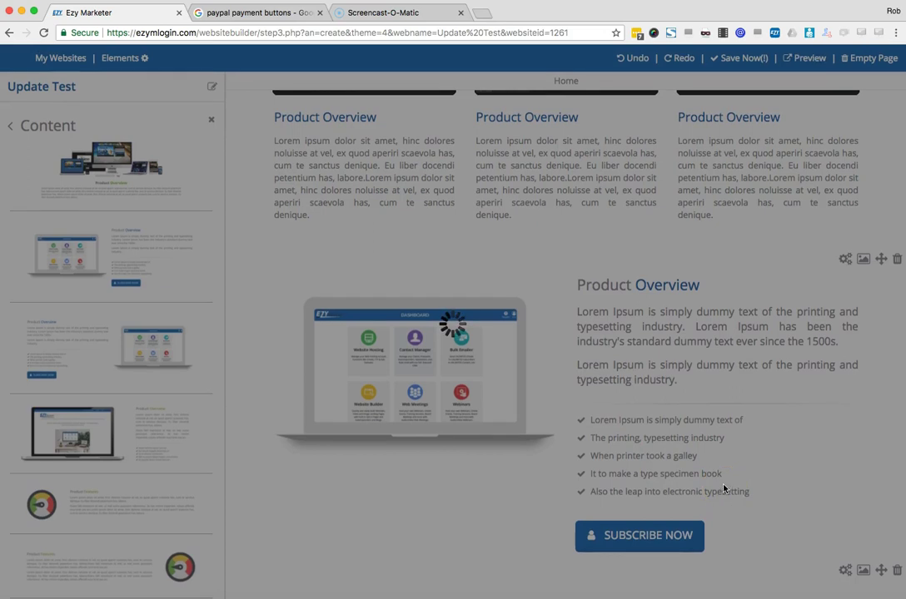
- Set the Subscribe Now button's Remove This Button option to Yes and apply changes
{"action": "scroll", "coordinate": [732, 499], "scroll_direction": "down", "scroll_amount": 4}
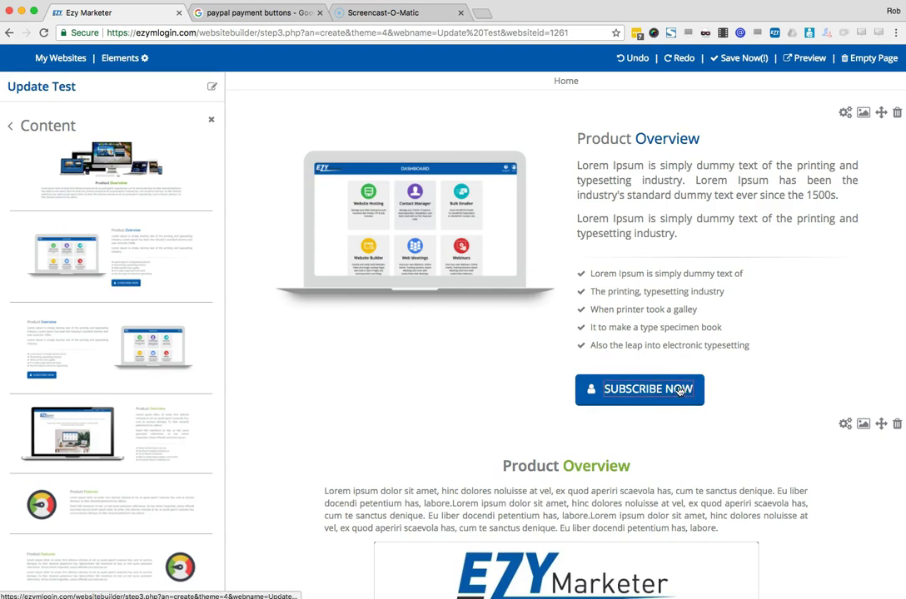
{"action": "left_click", "coordinate": [676, 390]}
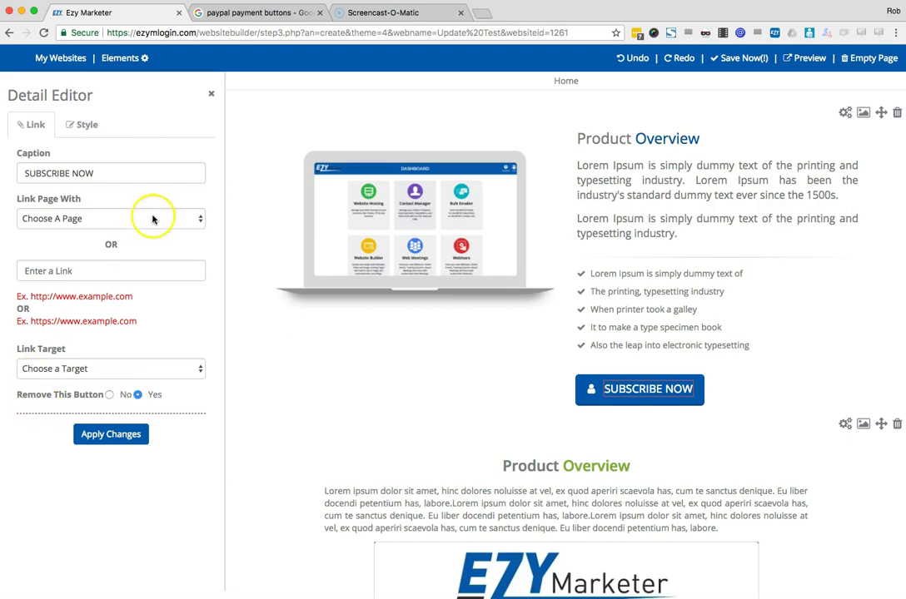
{"action": "left_click", "coordinate": [111, 436]}
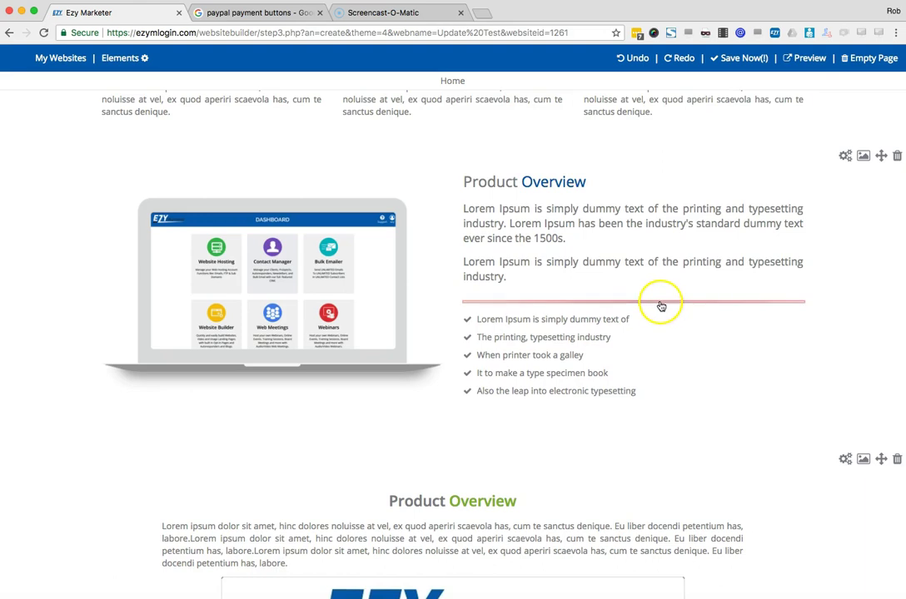
- Set Remove This Line to Yes for the divider, then Empty Page and confirm Yes
{"action": "left_click", "coordinate": [660, 303]}
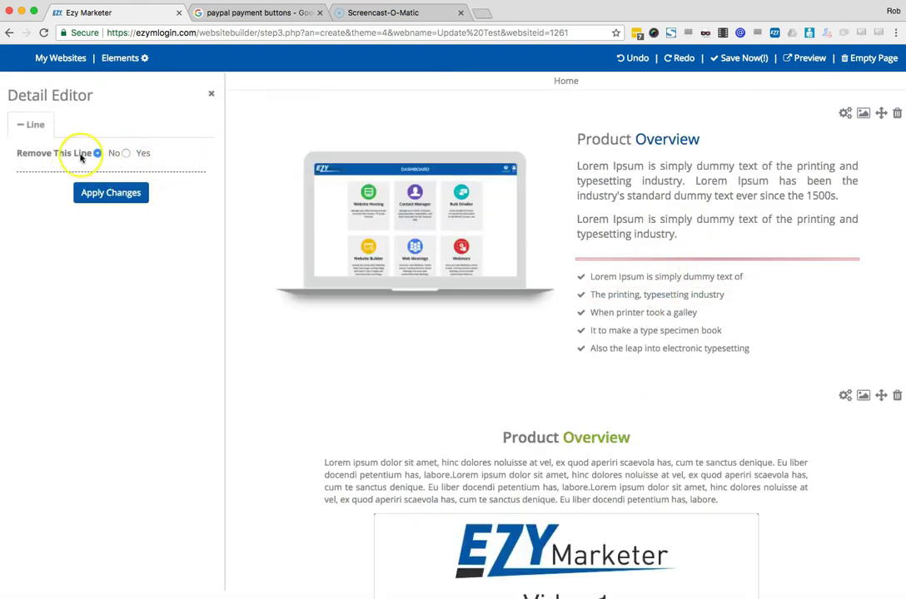
{"action": "left_click", "coordinate": [125, 153]}
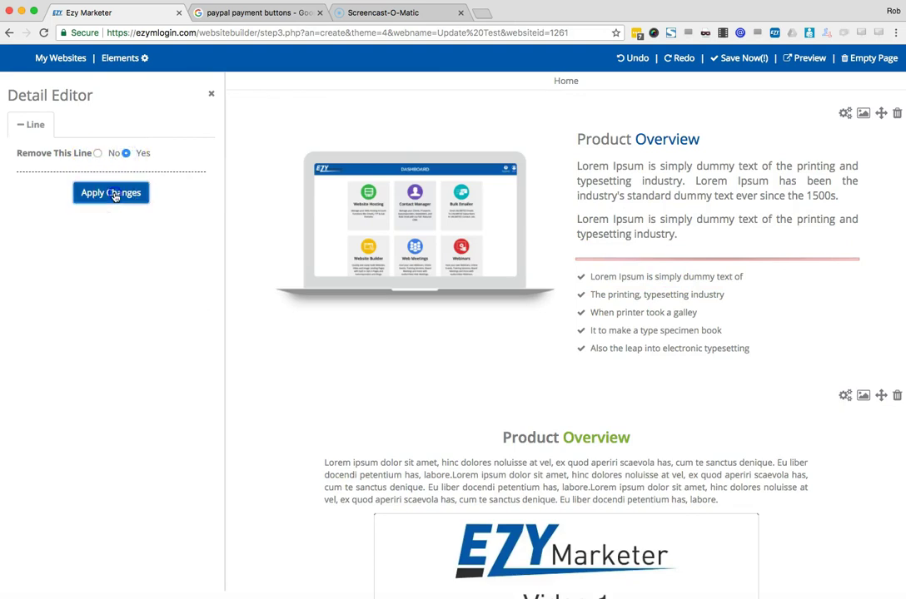
{"action": "left_click", "coordinate": [121, 193]}
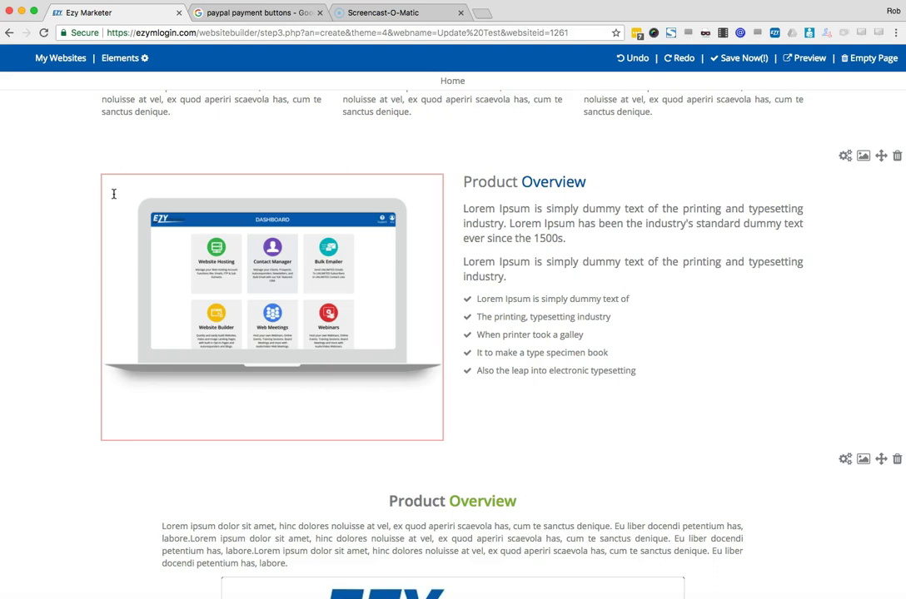
{"action": "left_click", "coordinate": [872, 58]}
{"action": "left_click", "coordinate": [612, 135]}
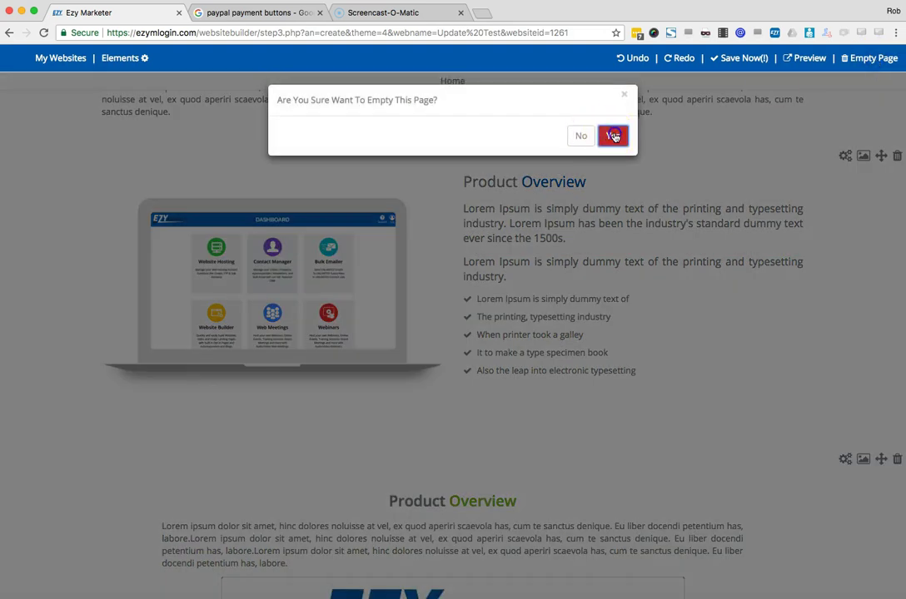
- Place the single-video Video 1 Overview block with Product Overview text on the blank page
{"action": "left_click", "coordinate": [118, 58]}
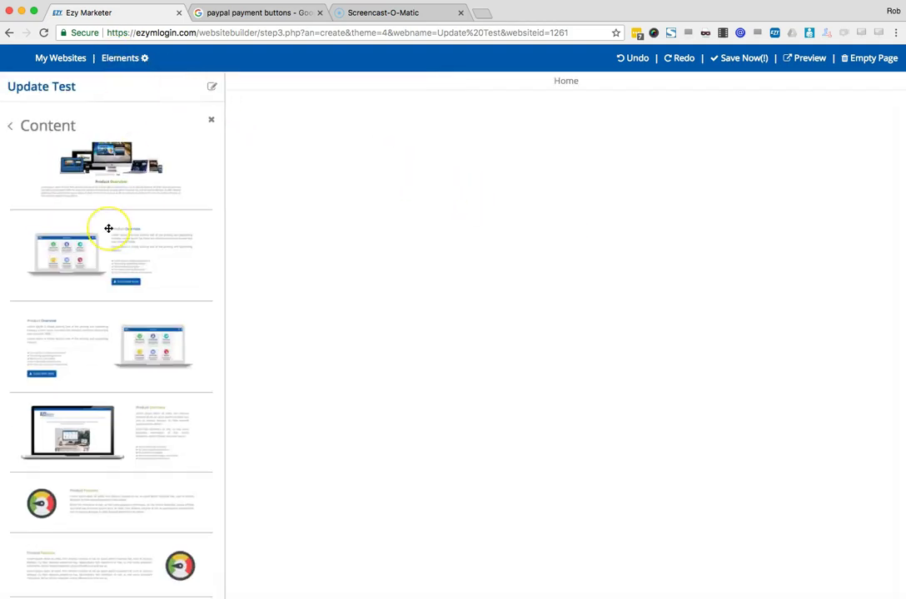
{"action": "scroll", "coordinate": [108, 229], "scroll_direction": "up", "scroll_amount": 5}
{"action": "scroll", "coordinate": [108, 228], "scroll_direction": "up", "scroll_amount": 5}
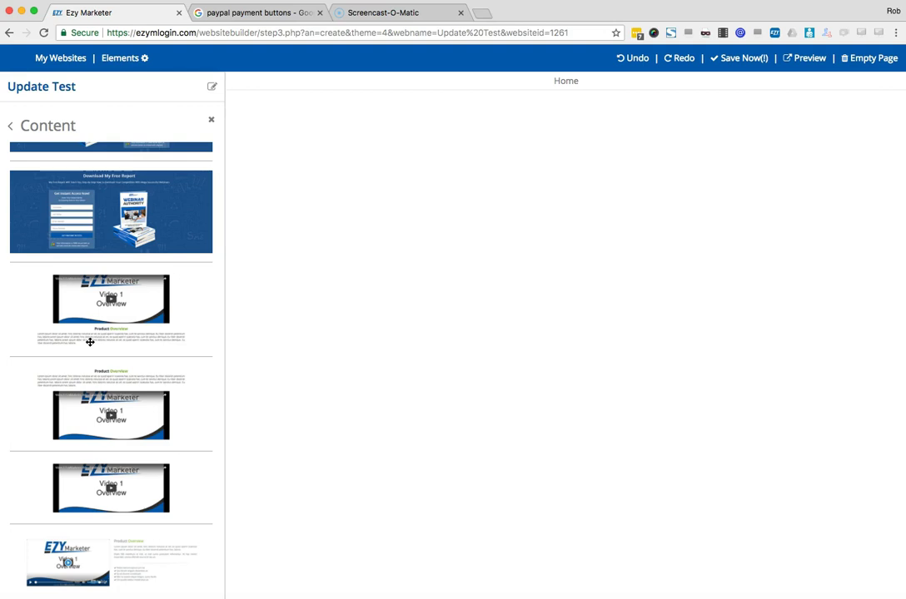
{"action": "left_click_drag", "start_coordinate": [90, 341], "coordinate": [514, 337]}
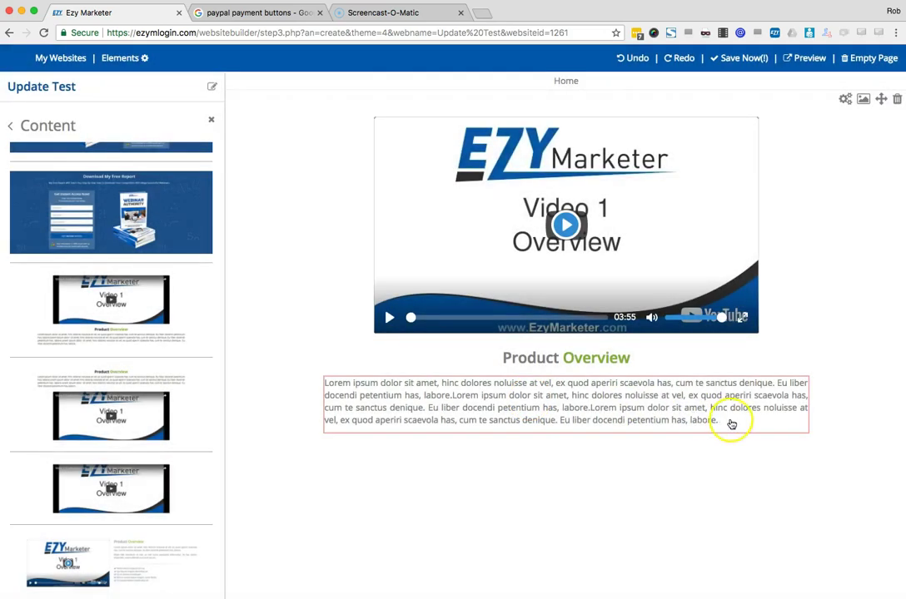
{"action": "left_click", "coordinate": [731, 425]}
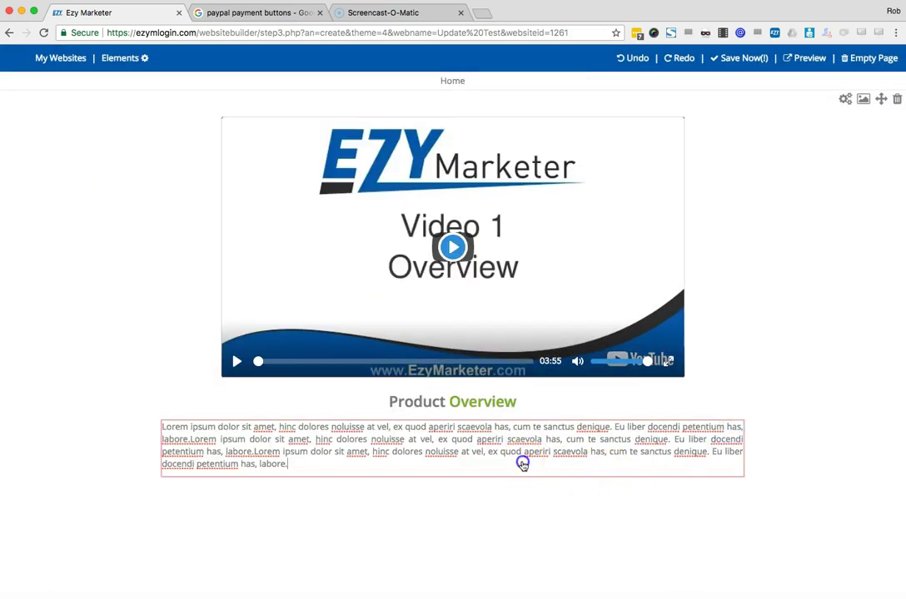
{"action": "key", "text": "Return"}
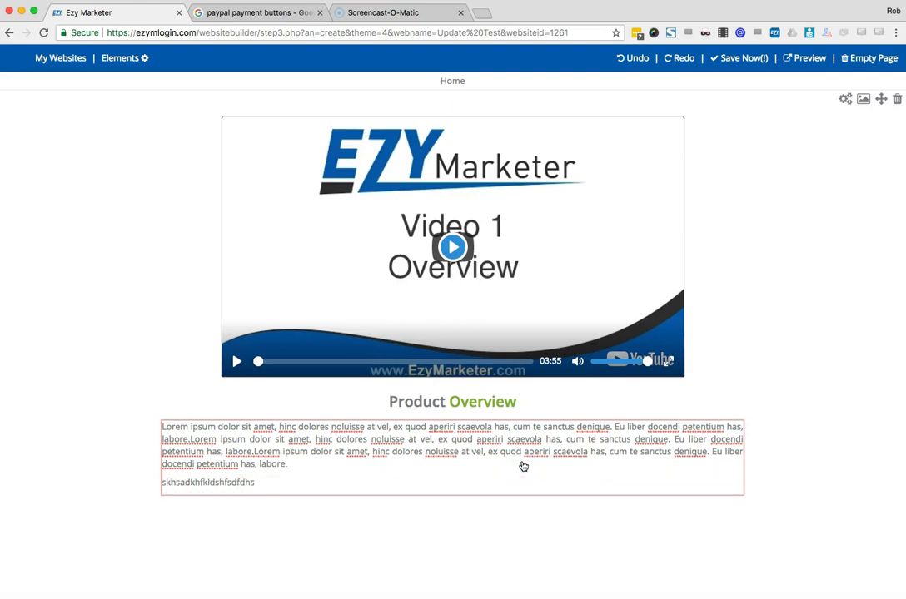
{"action": "key", "text": "Return"}
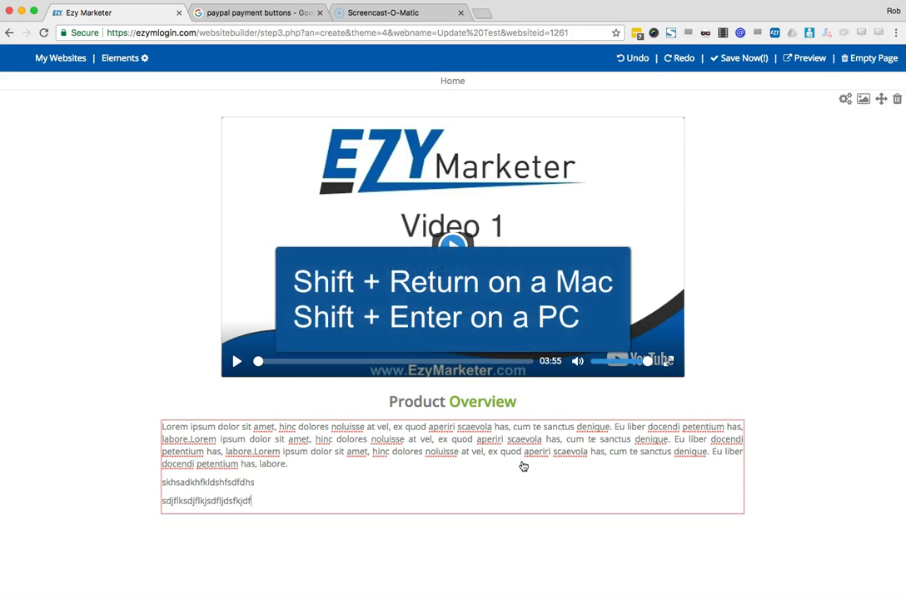
{"action": "key", "text": "shift+Return"}
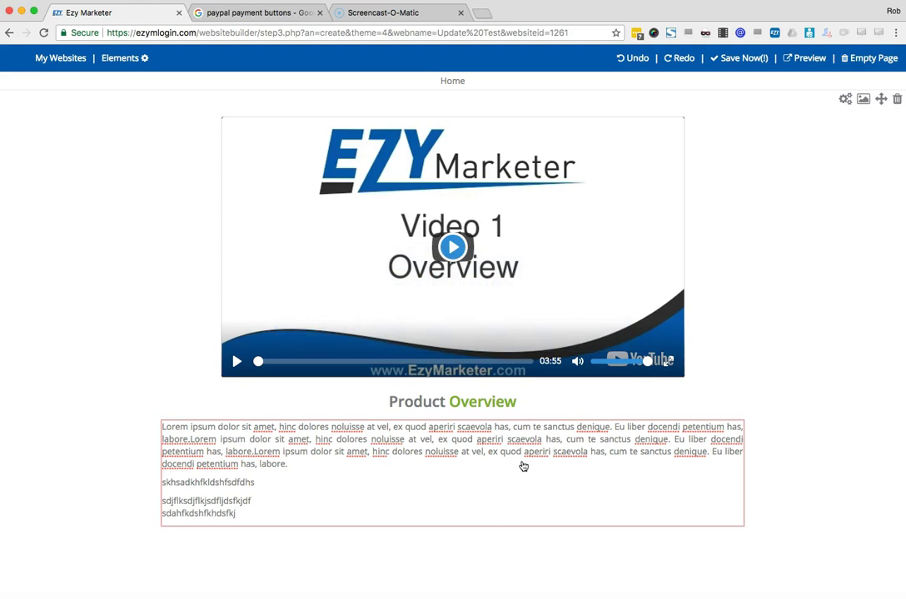
{"action": "left_click_drag", "start_coordinate": [275, 512], "coordinate": [143, 479]}
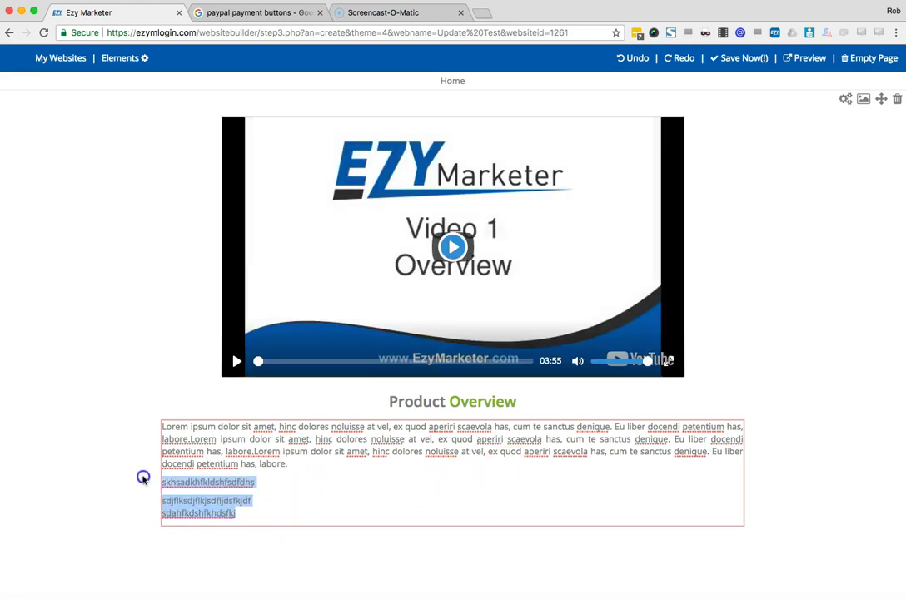
{"action": "key", "text": "BackSpace"}
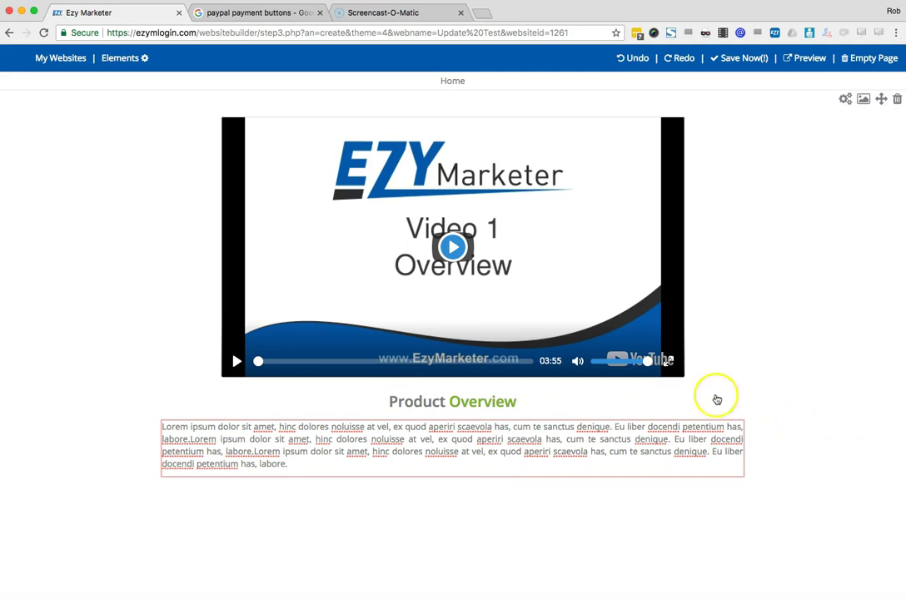
- Drop the 'Utilize the Ease and Power of EzyMarketer' banner below the Product Overview text
{"action": "left_click", "coordinate": [123, 58]}
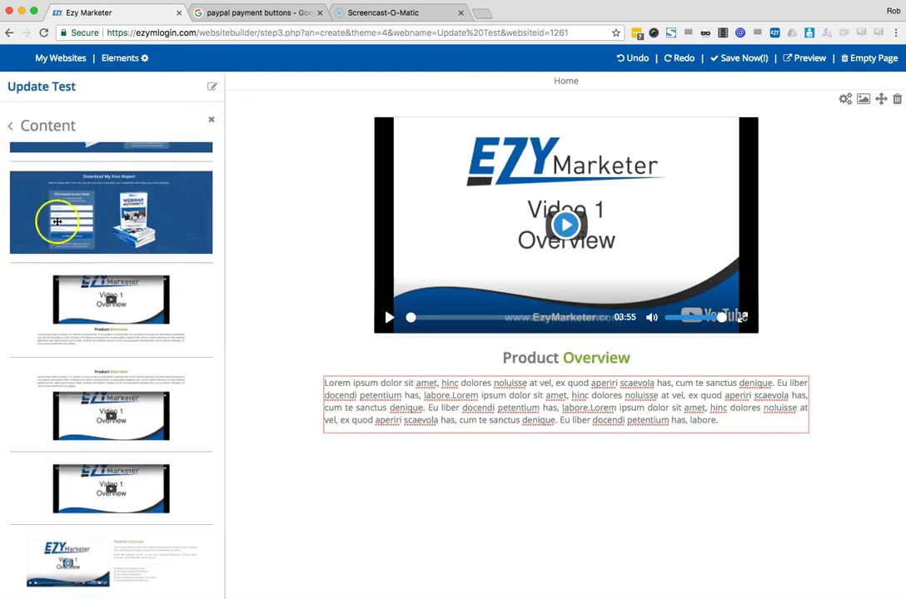
{"action": "scroll", "coordinate": [85, 317], "scroll_direction": "up", "scroll_amount": 5}
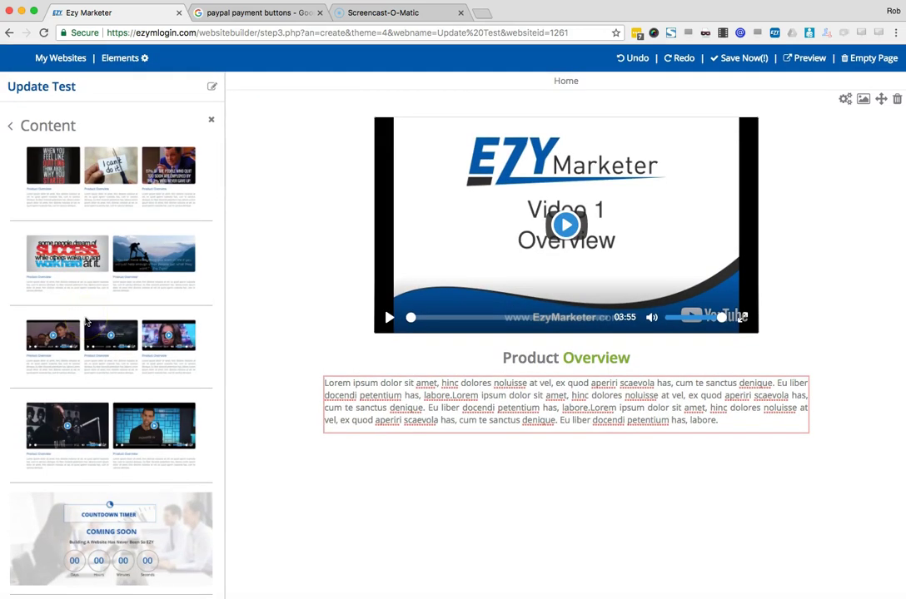
{"action": "scroll", "coordinate": [85, 322], "scroll_direction": "down", "scroll_amount": 5}
{"action": "left_click_drag", "start_coordinate": [77, 326], "coordinate": [588, 509]}
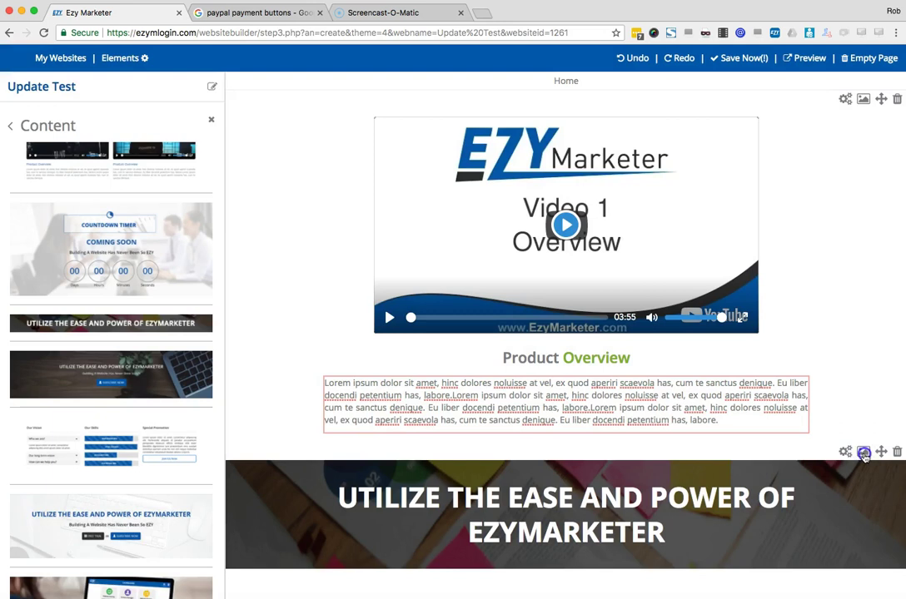
- Show the banner's style settings with its fullwidth-divider.png static background
{"action": "left_click", "coordinate": [862, 452]}
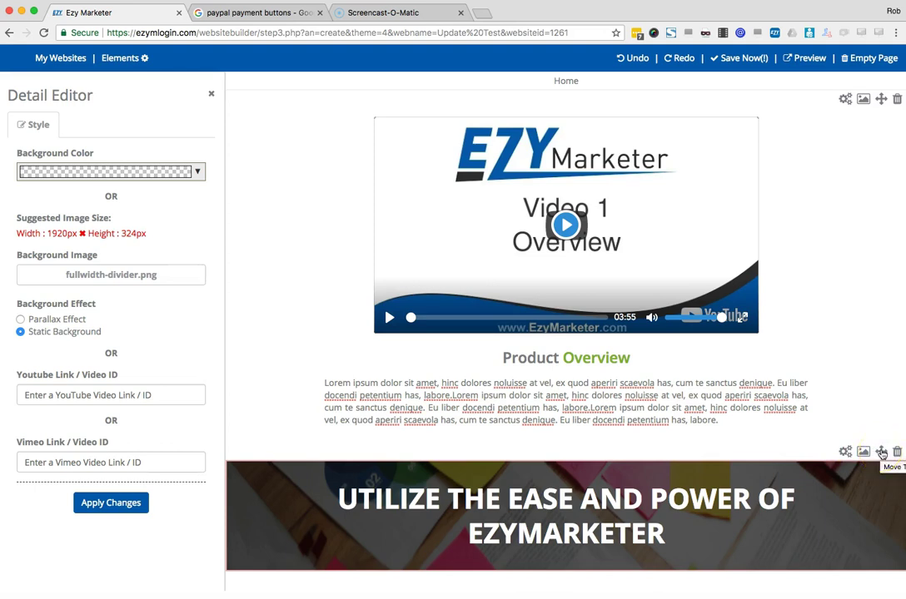
- Move the banner above the video section and reopen its background style settings
{"action": "left_click_drag", "start_coordinate": [881, 452], "coordinate": [865, 274]}
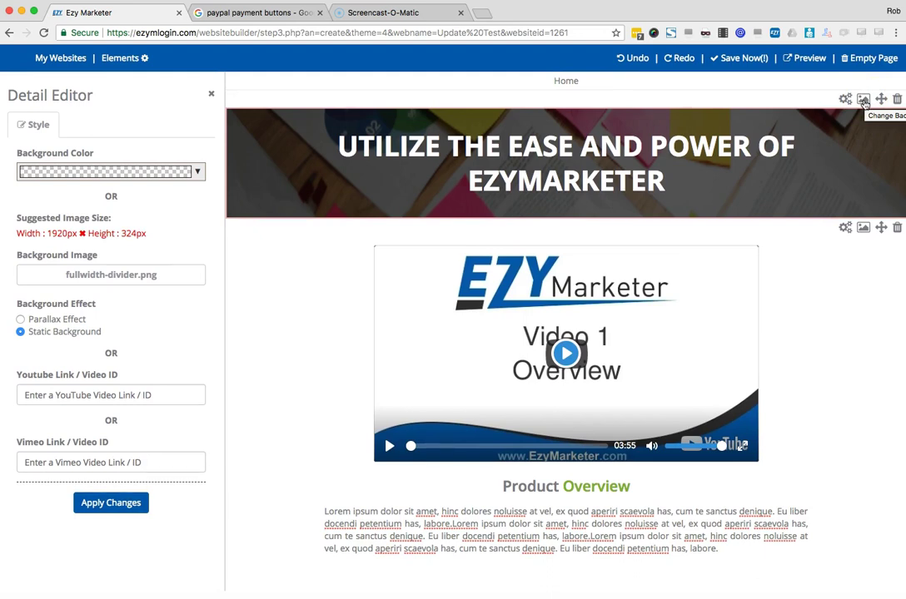
{"action": "left_click", "coordinate": [863, 100]}
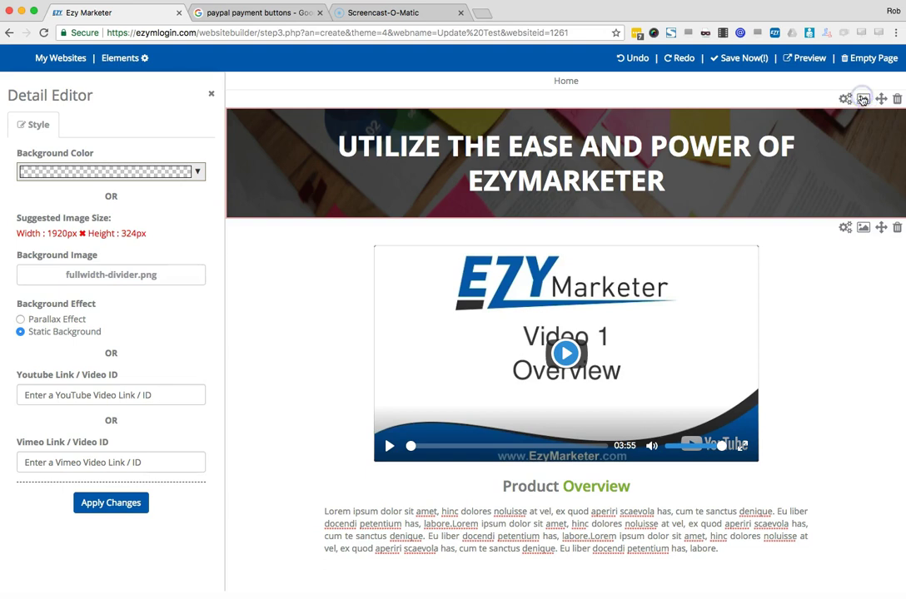
{"action": "left_click", "coordinate": [863, 100]}
{"action": "left_click", "coordinate": [863, 99]}
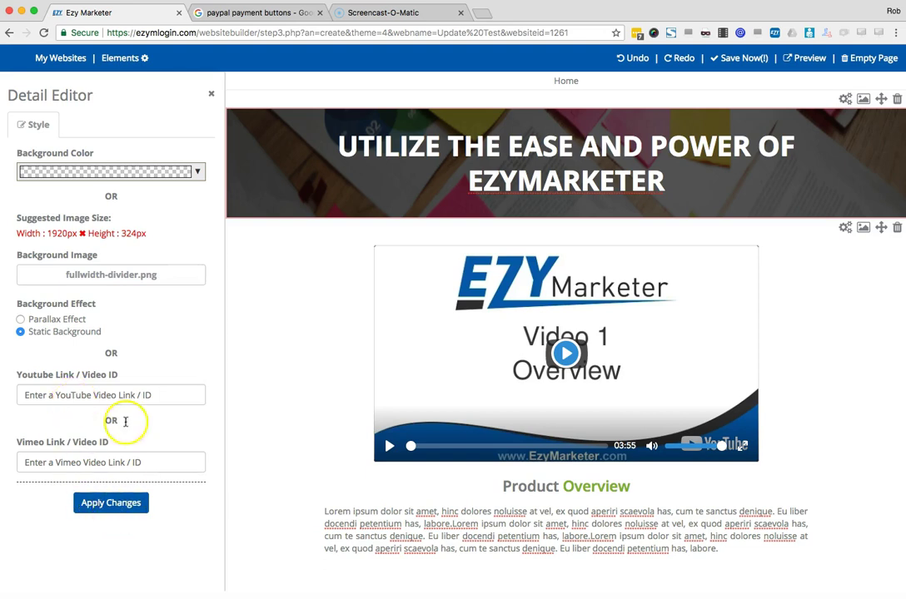
- Set the banner section's top and bottom padding to 5 and apply it
{"action": "left_click", "coordinate": [845, 99]}
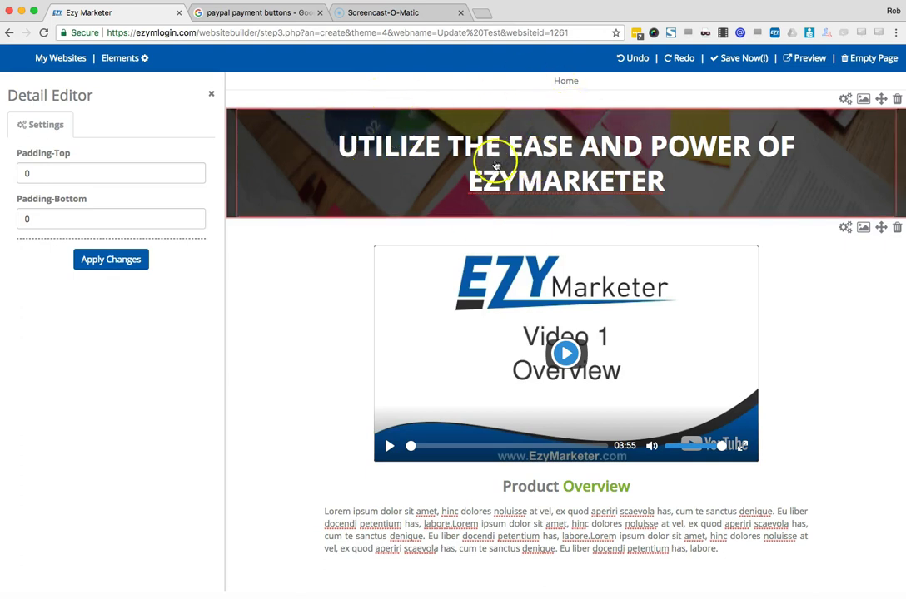
{"action": "double_click", "coordinate": [18, 172]}
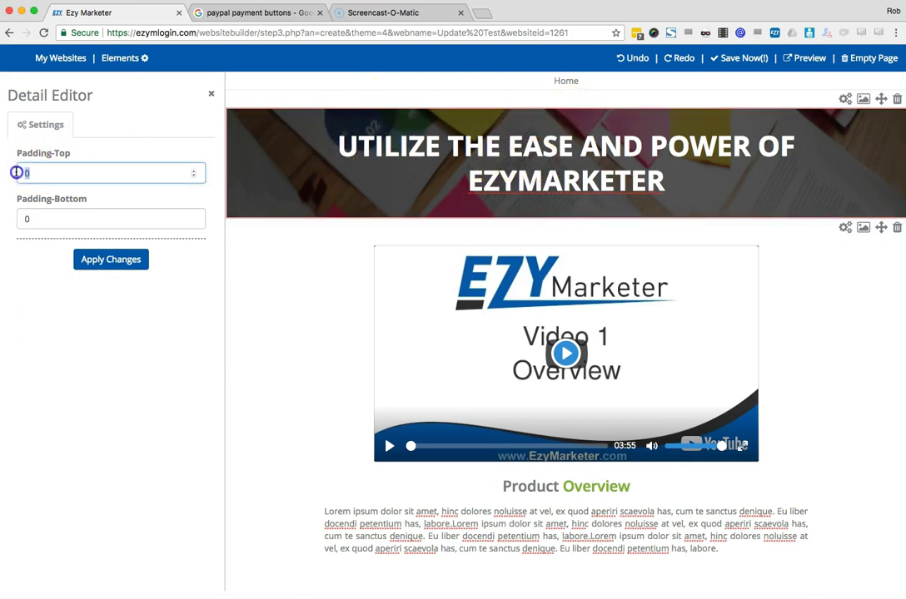
{"action": "double_click", "coordinate": [25, 219]}
{"action": "type", "text": "5"}
{"action": "left_click", "coordinate": [115, 259]}
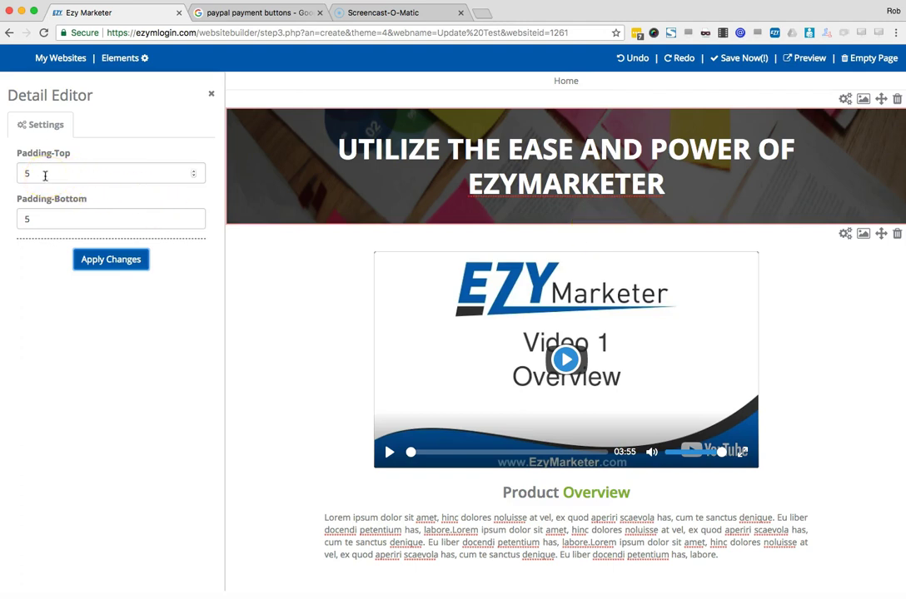
- Give the video section below the banner 25 top padding and 15 bottom padding
{"action": "left_click", "coordinate": [811, 335]}
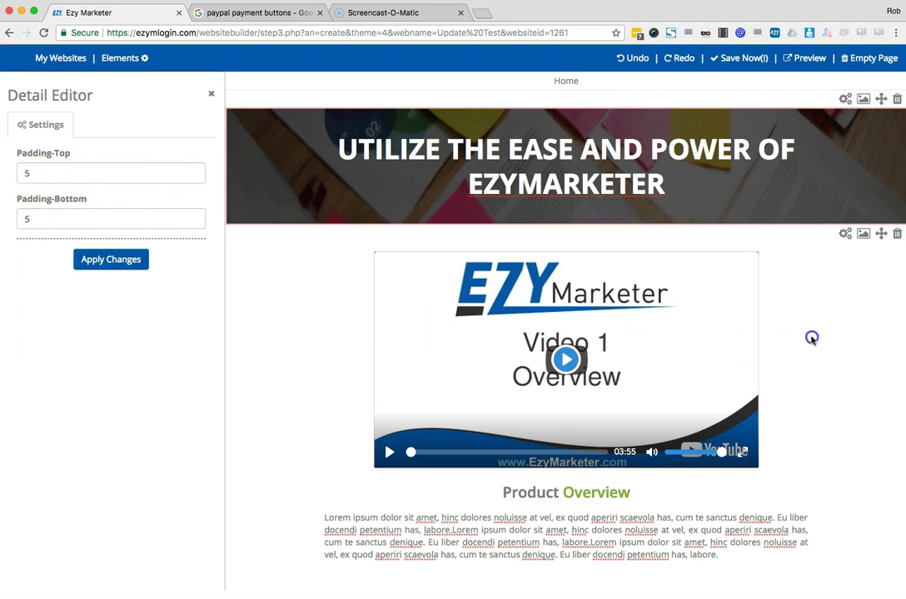
{"action": "left_click", "coordinate": [707, 349]}
{"action": "left_click", "coordinate": [844, 235]}
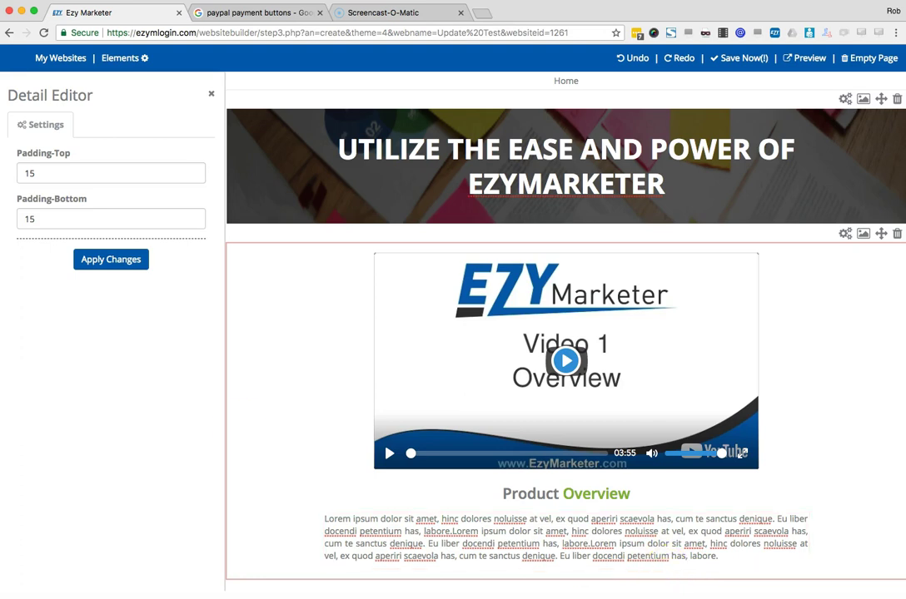
{"action": "left_click_drag", "start_coordinate": [34, 172], "coordinate": [16, 171]}
{"action": "type", "text": "5"}
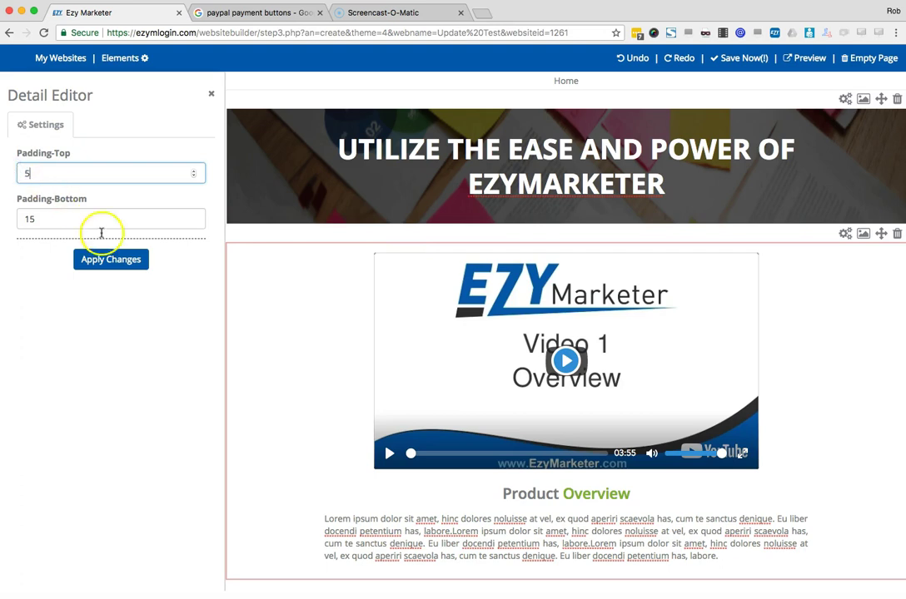
{"action": "left_click", "coordinate": [121, 259]}
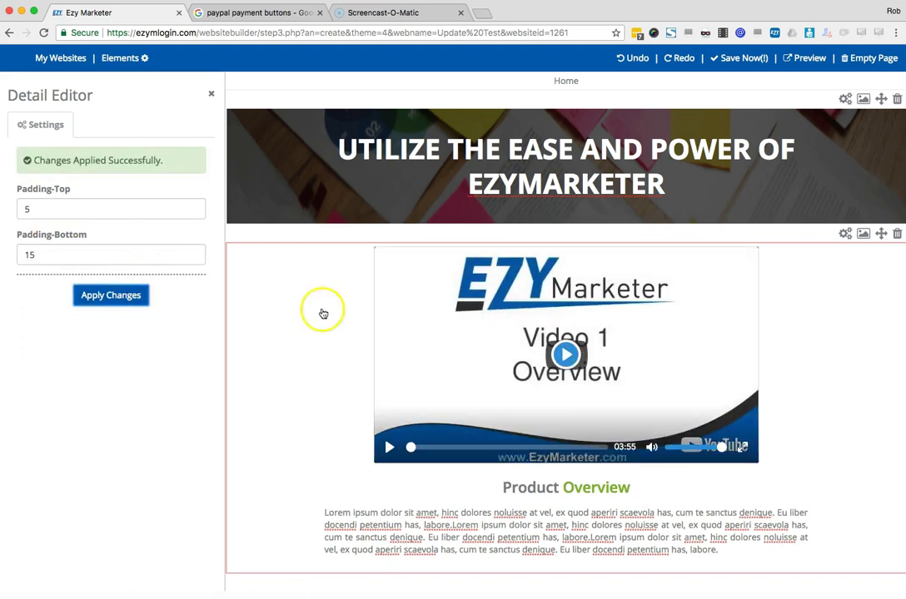
{"action": "left_click_drag", "start_coordinate": [57, 209], "coordinate": [18, 208]}
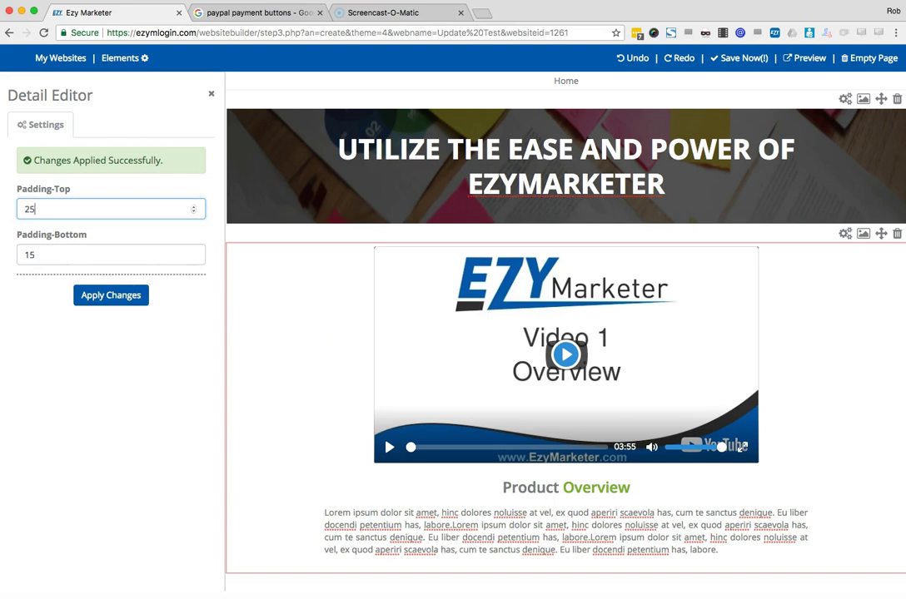
{"action": "type", "text": "25"}
{"action": "left_click", "coordinate": [118, 299]}
{"action": "left_click", "coordinate": [115, 259]}
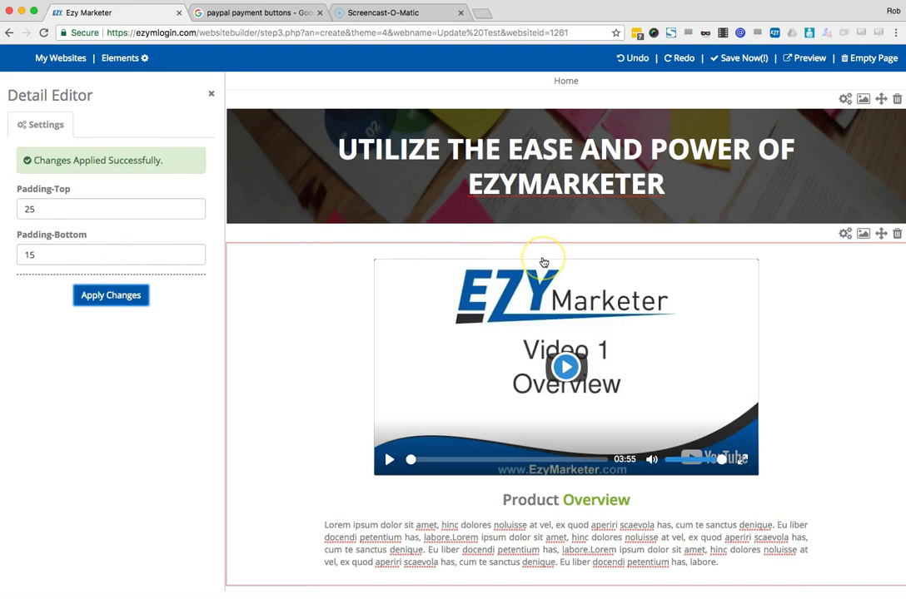
{"action": "left_click", "coordinate": [822, 337]}
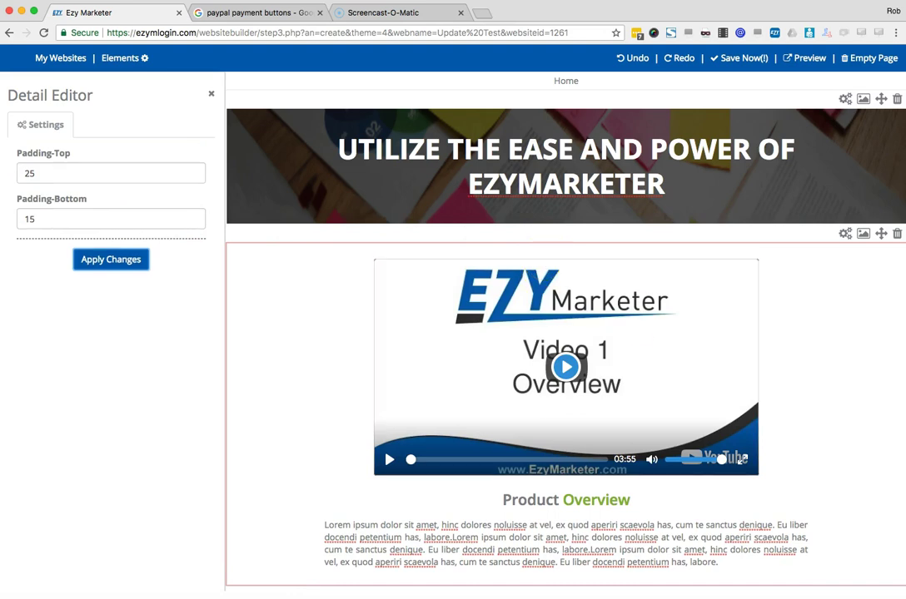
{"action": "left_click", "coordinate": [618, 134]}
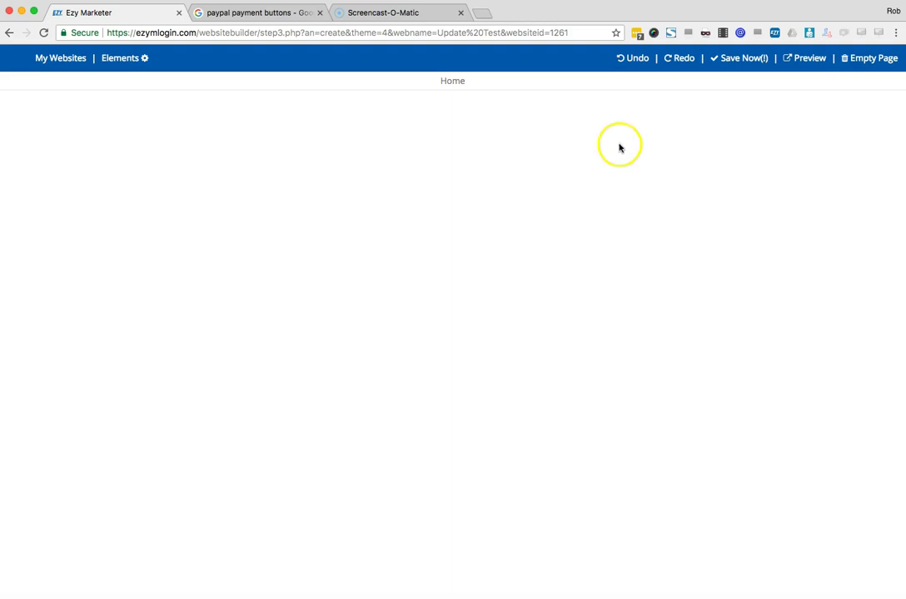
{"action": "left_click", "coordinate": [629, 58]}
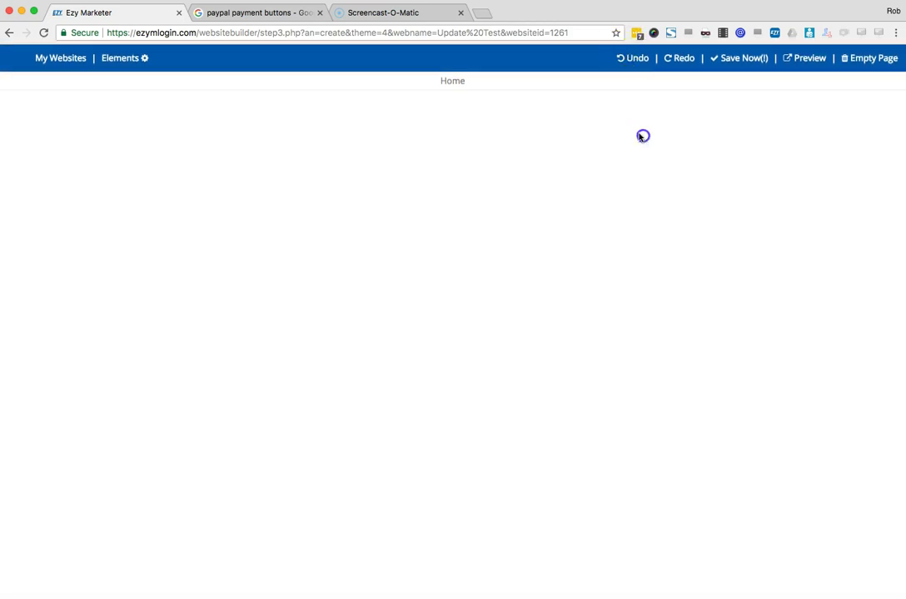
{"action": "left_click", "coordinate": [635, 58]}
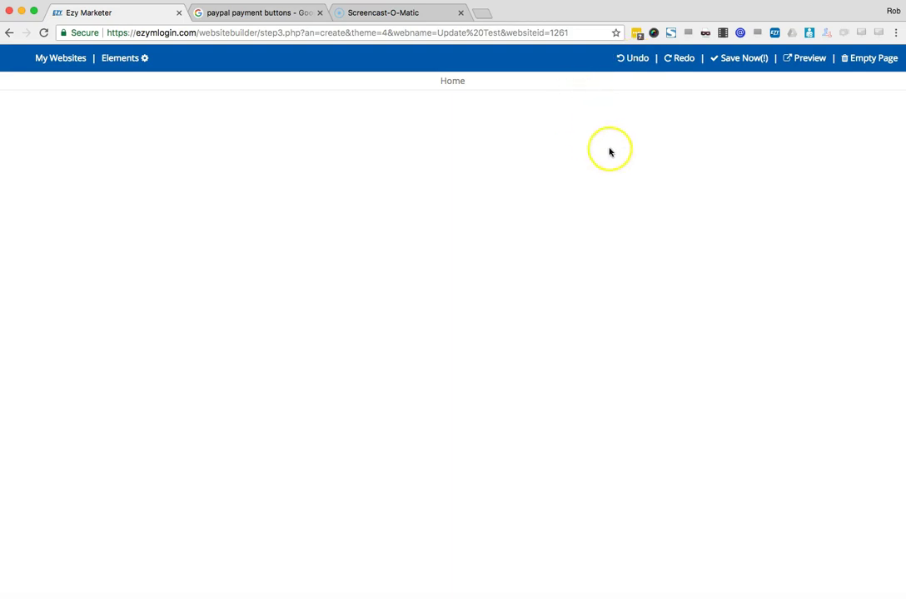
{"action": "left_click", "coordinate": [677, 59]}
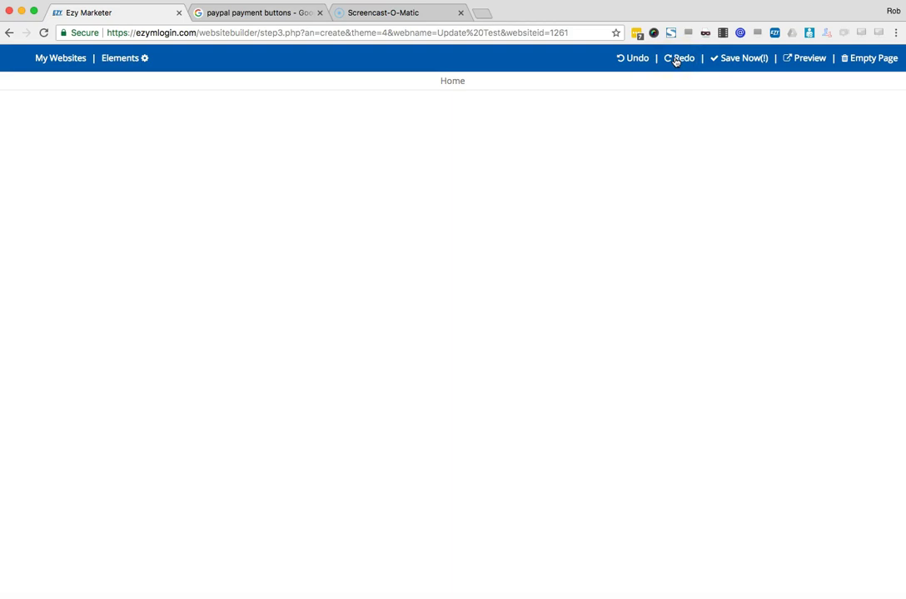
{"action": "left_click", "coordinate": [731, 162]}
- Bring the ContactsEdit.png screenshot into view, nudge it higher, then return to the dashboard
{"action": "left_click_drag", "start_coordinate": [799, 350], "coordinate": [591, 138]}
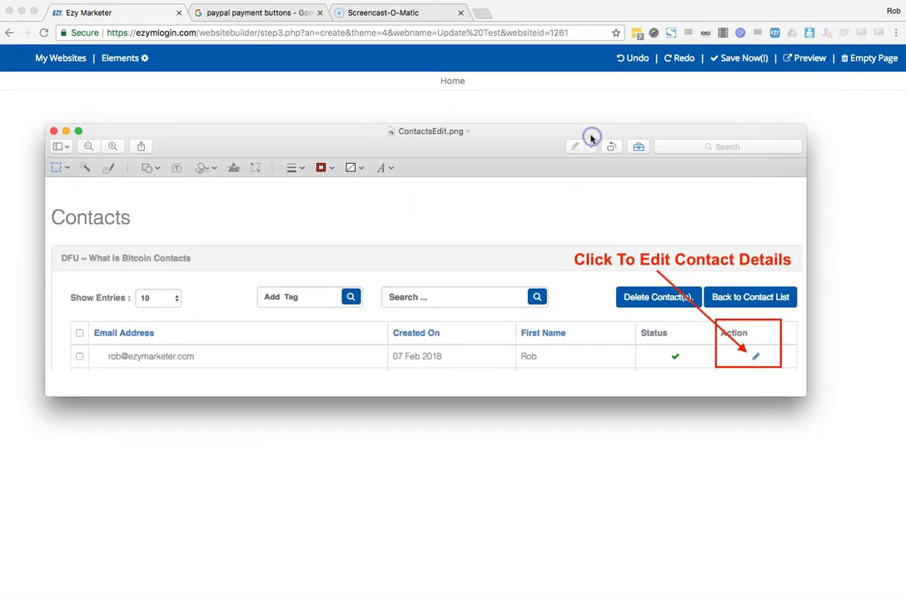
{"action": "left_click_drag", "start_coordinate": [522, 141], "coordinate": [513, 111]}
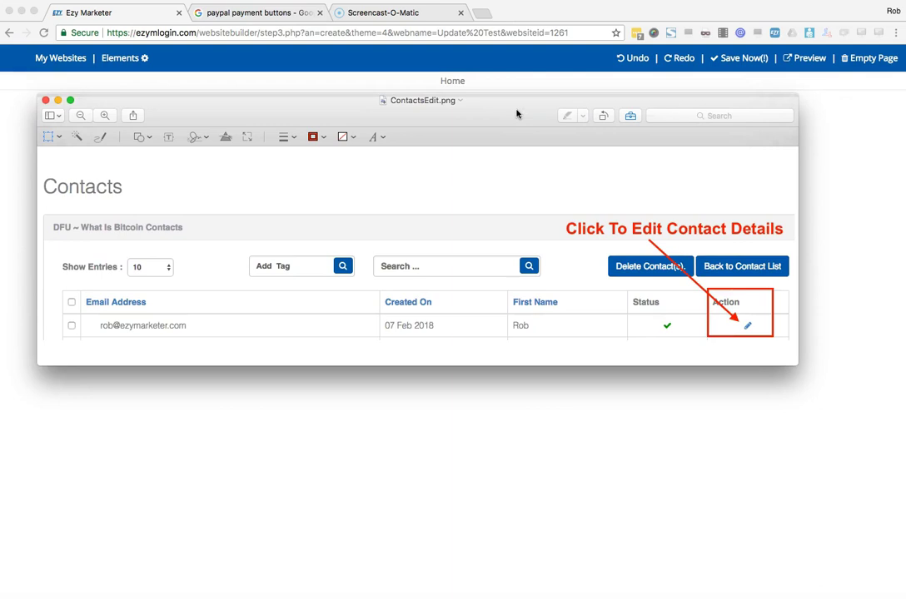
{"action": "left_click", "coordinate": [502, 115]}
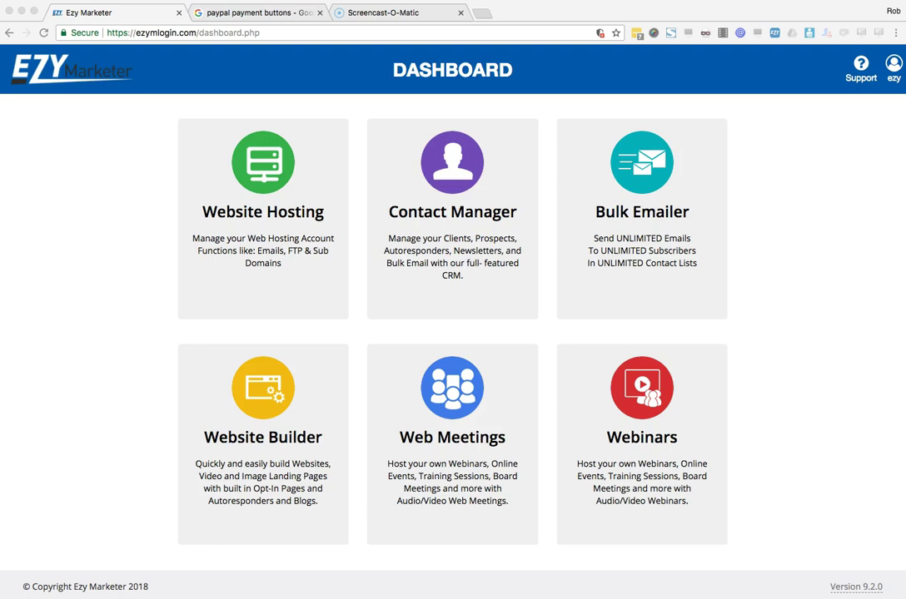
- From the Web Meetings section, create a meeting named 'Video Test'
{"action": "left_click", "coordinate": [460, 417]}
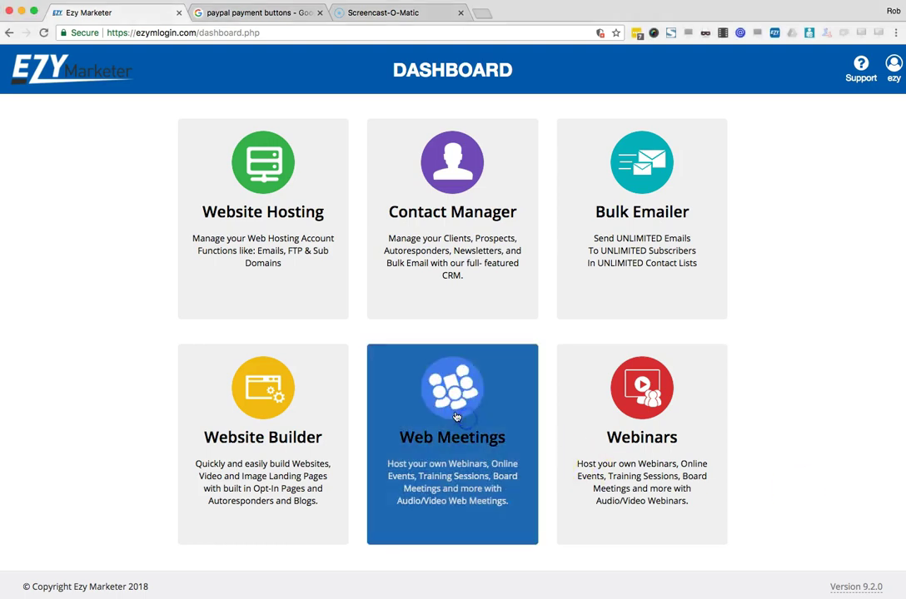
{"action": "left_click", "coordinate": [456, 416]}
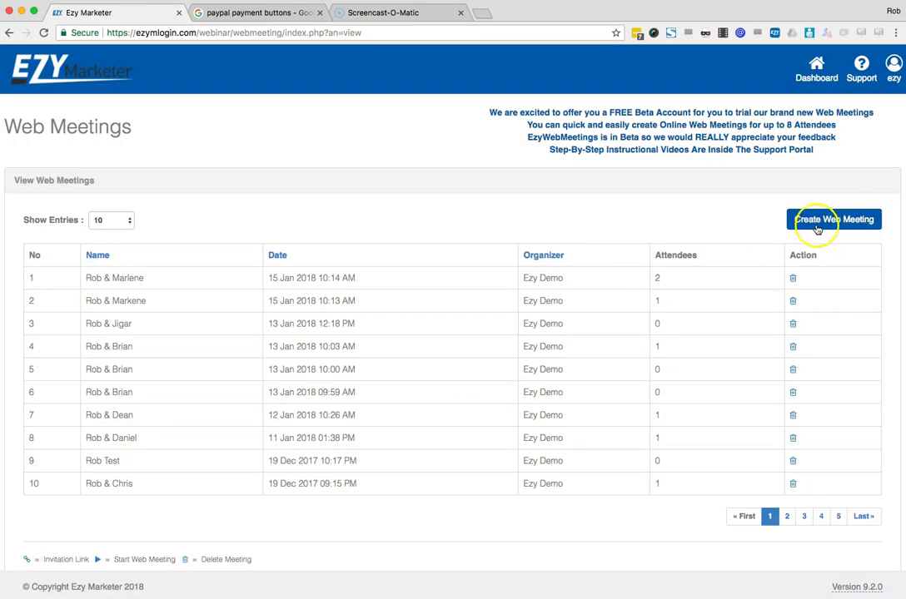
{"action": "left_click", "coordinate": [834, 220]}
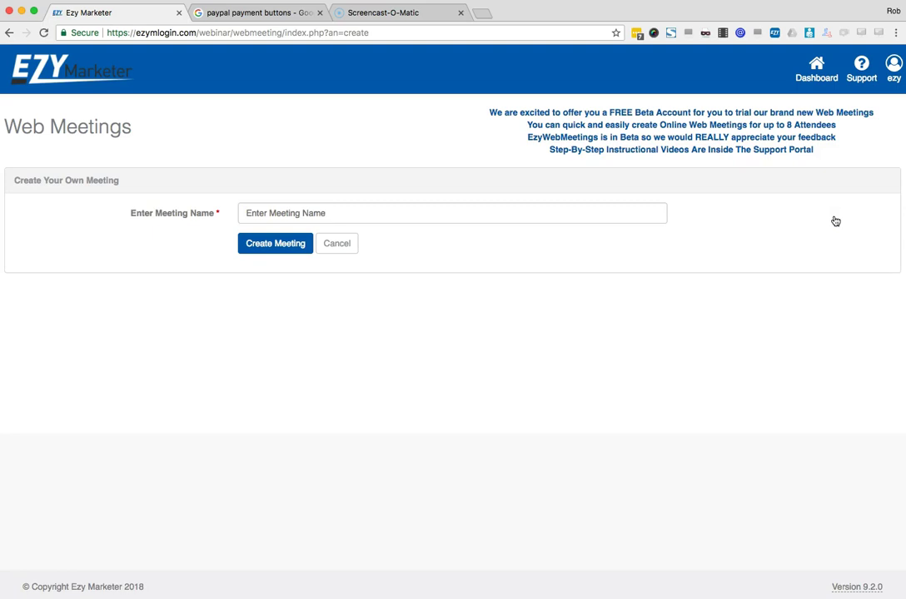
{"action": "left_click", "coordinate": [528, 211]}
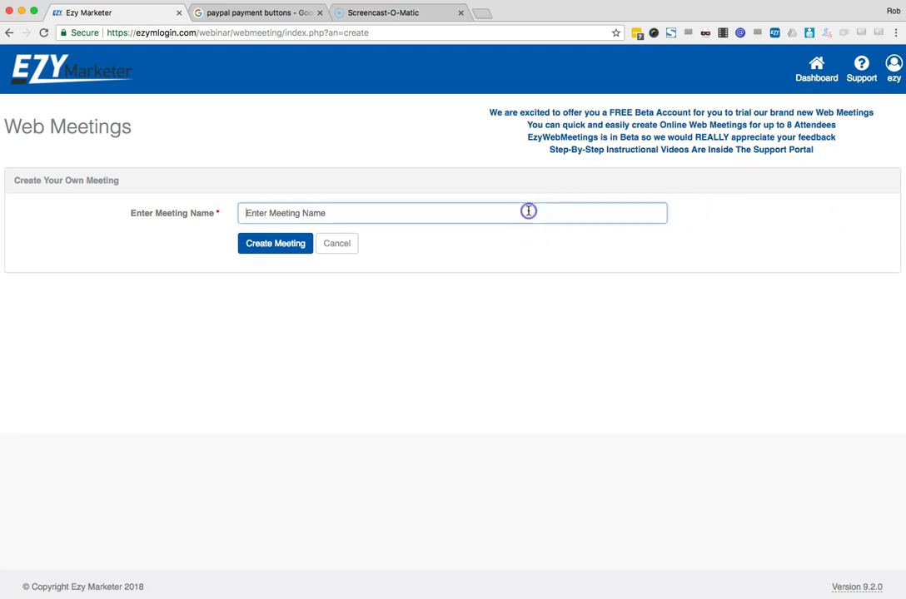
{"action": "type", "text": "Video"}
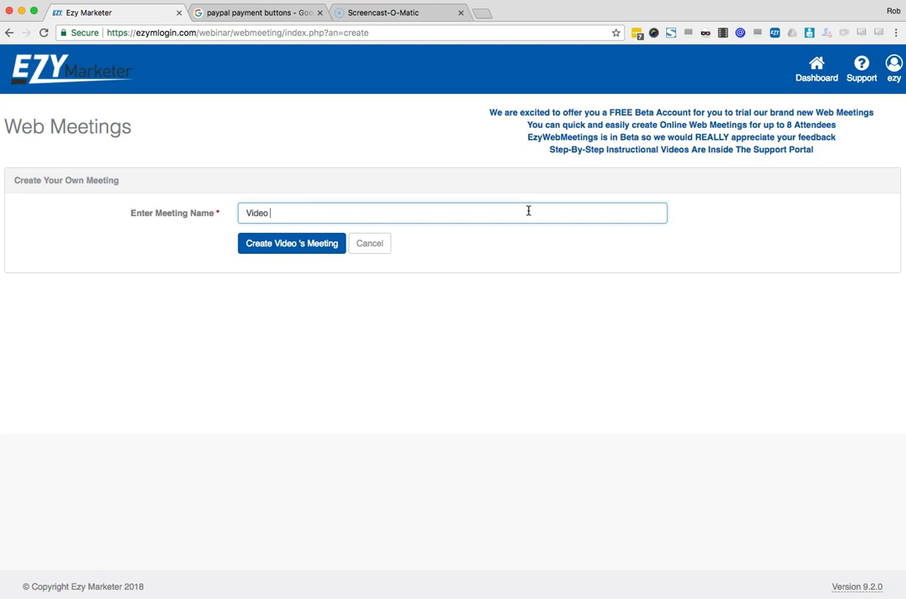
{"action": "type", "text": " Test"}
{"action": "left_click", "coordinate": [309, 245]}
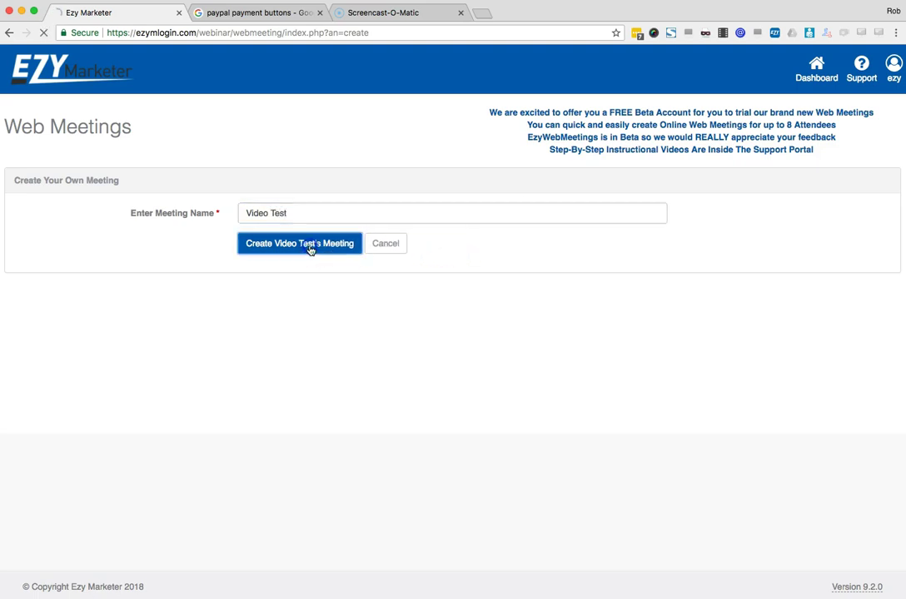
{"action": "left_click", "coordinate": [291, 283]}
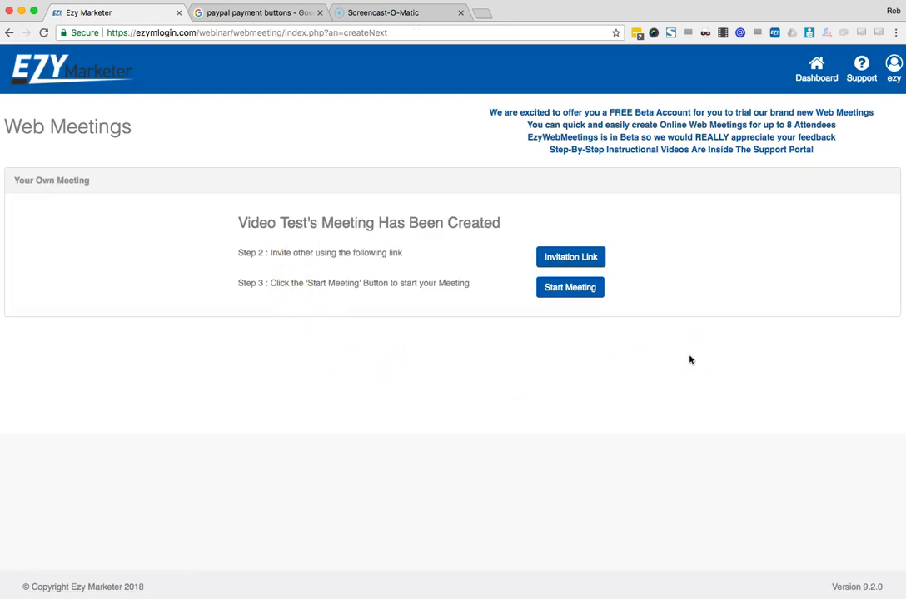
- Copy the Video Test meeting's invitation link and close the Invite For Meeting dialog
{"action": "left_click", "coordinate": [574, 259]}
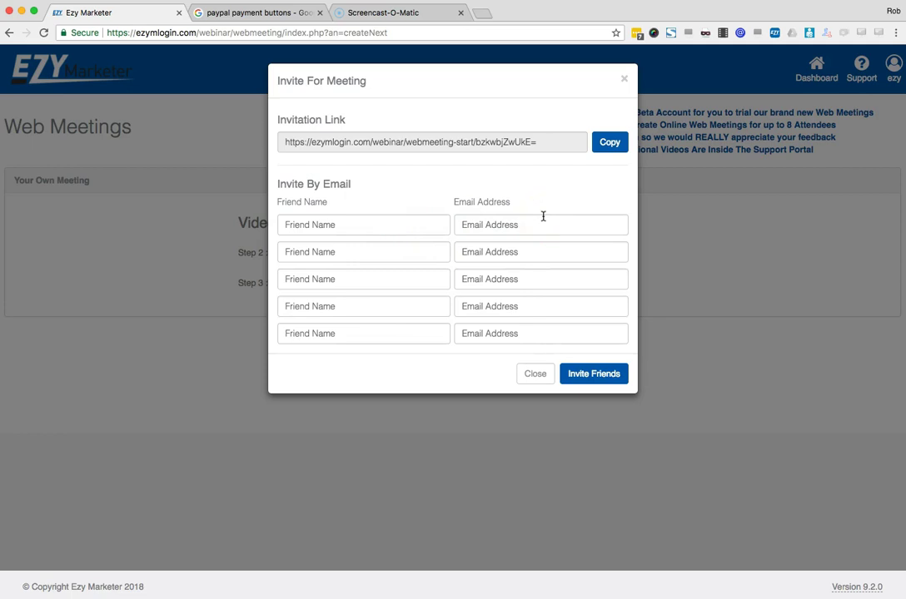
{"action": "left_click", "coordinate": [611, 142]}
{"action": "left_click", "coordinate": [626, 79]}
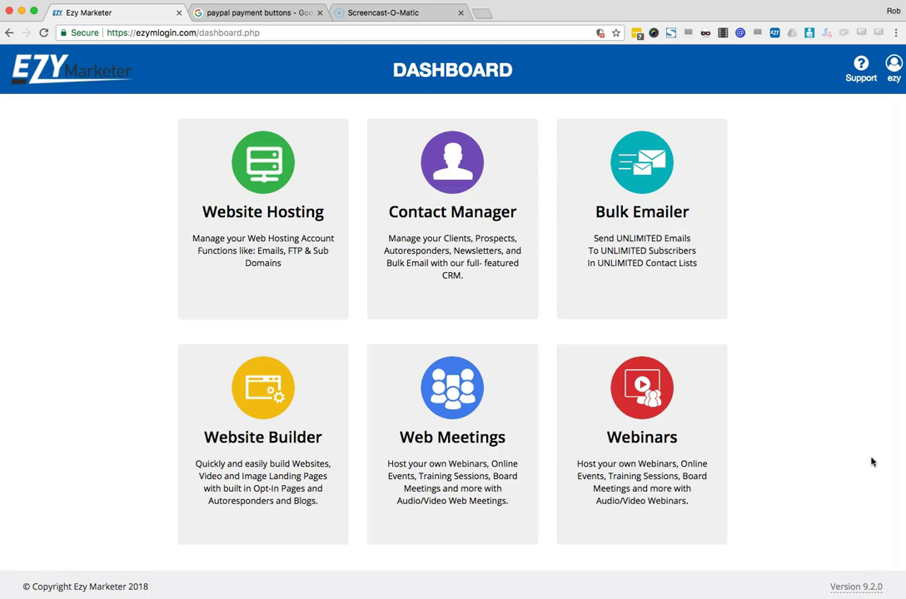
- Open Webinars from the dashboard and scroll down to the step icon legend
{"action": "left_click", "coordinate": [647, 429]}
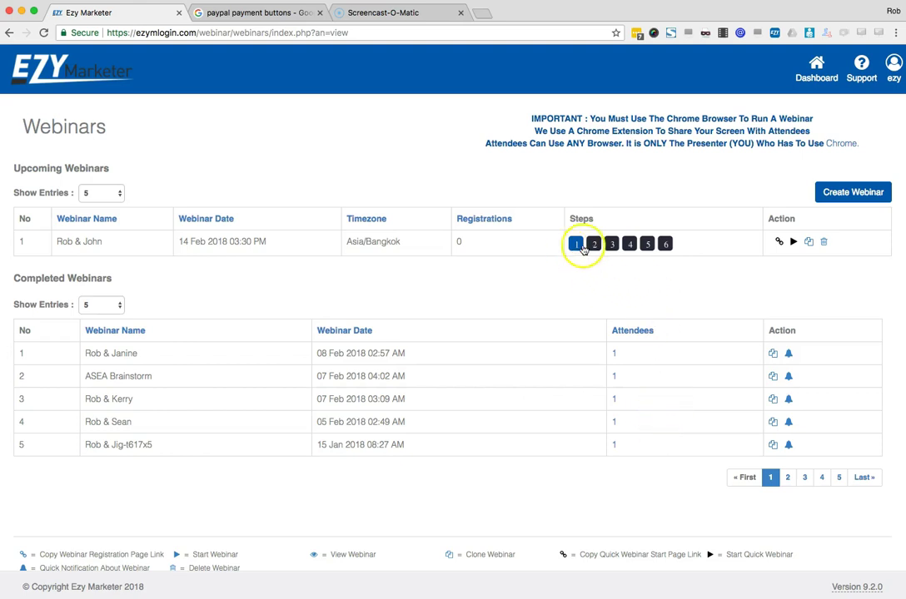
{"action": "scroll", "coordinate": [677, 247], "scroll_direction": "down", "scroll_amount": 2}
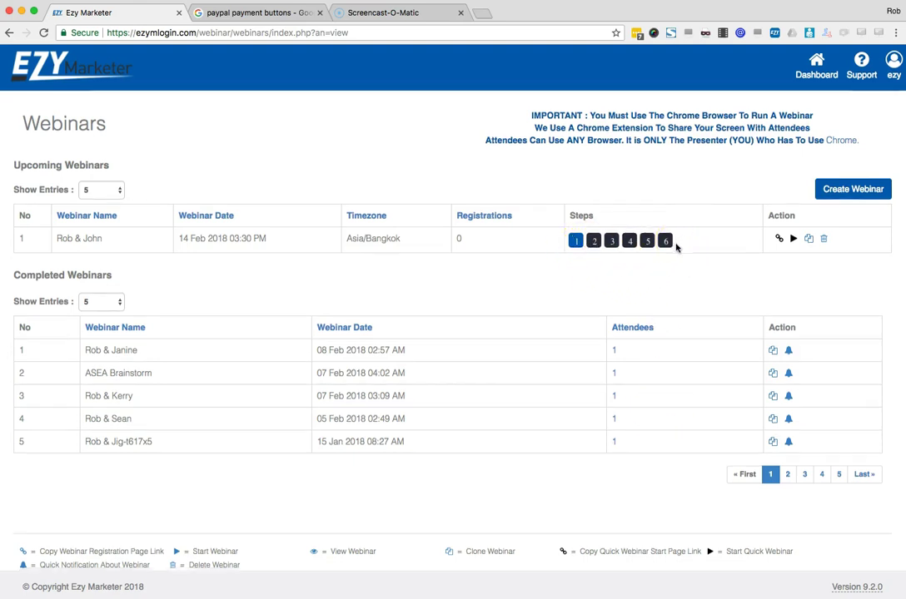
{"action": "scroll", "coordinate": [677, 248], "scroll_direction": "down", "scroll_amount": 1}
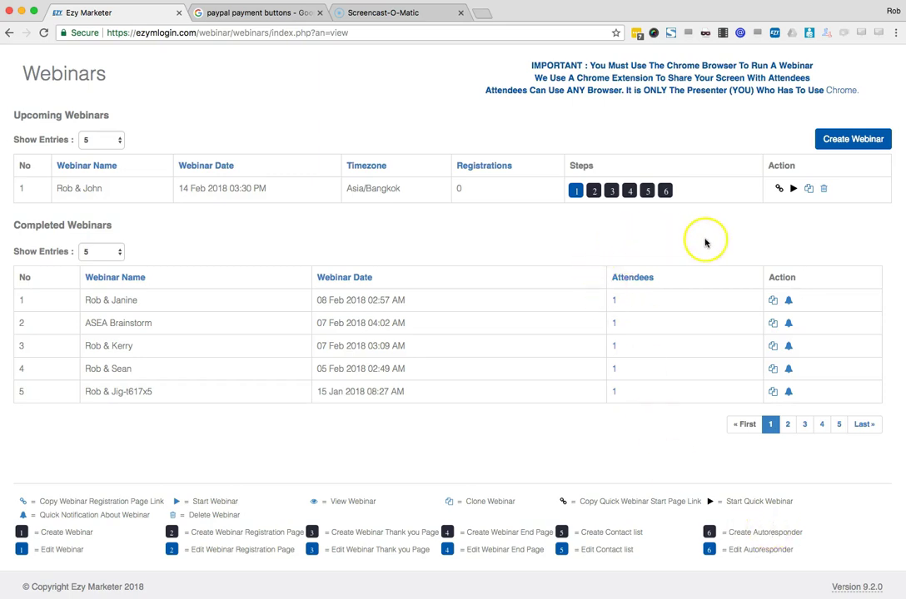
- Create a webinar named 'Video Test', filling the host name from the autofill suggestion
{"action": "left_click", "coordinate": [846, 143]}
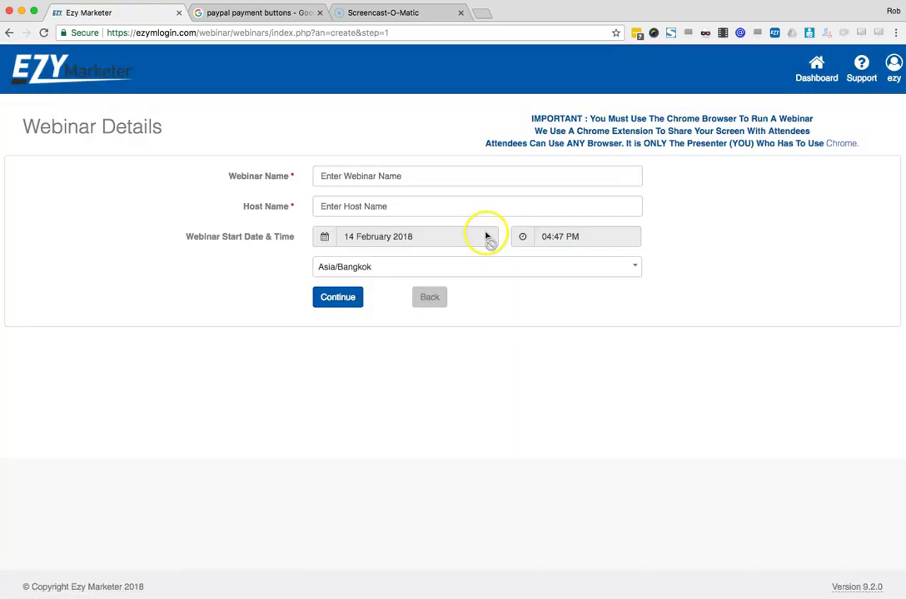
{"action": "left_click", "coordinate": [395, 175]}
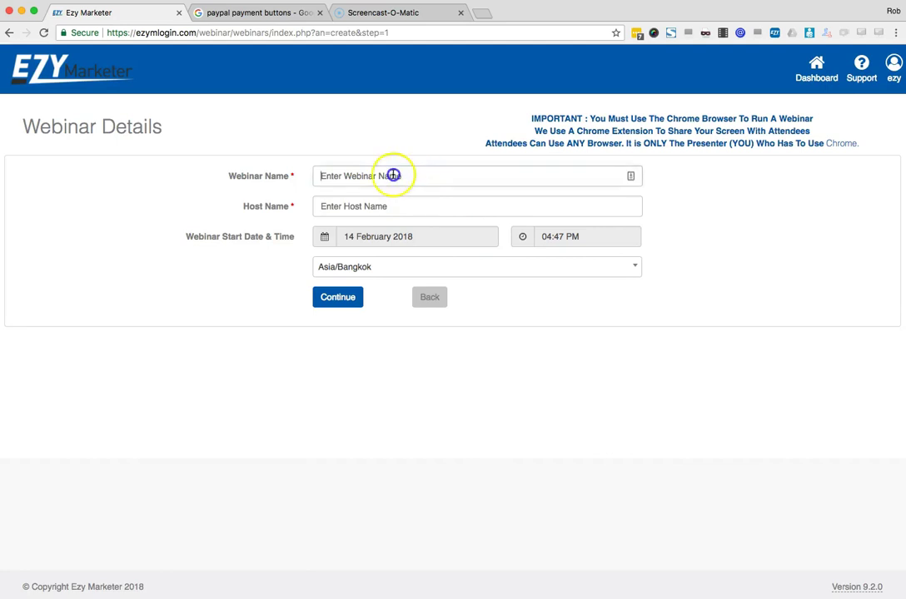
{"action": "type", "text": "V"}
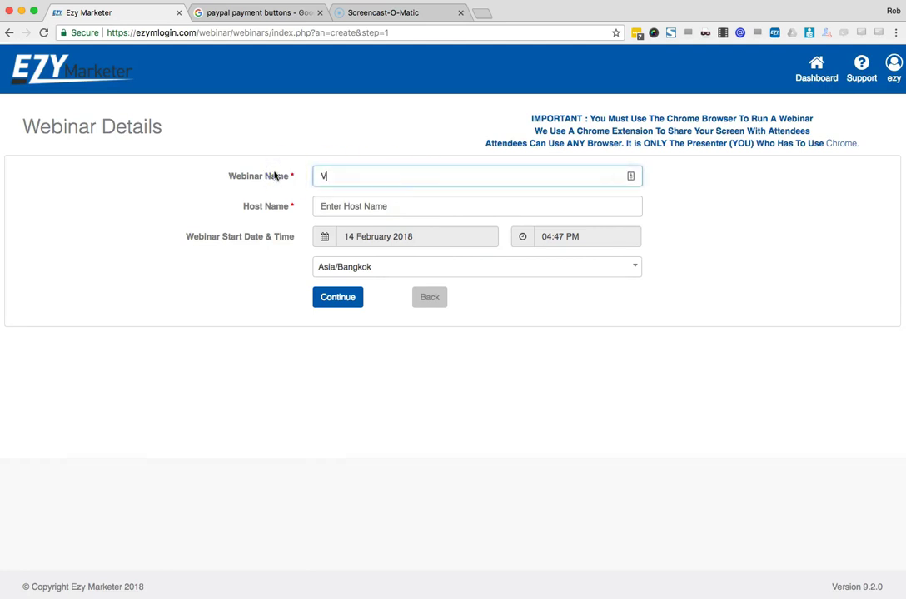
{"action": "type", "text": "ideo Test"}
{"action": "key", "text": "Tab"}
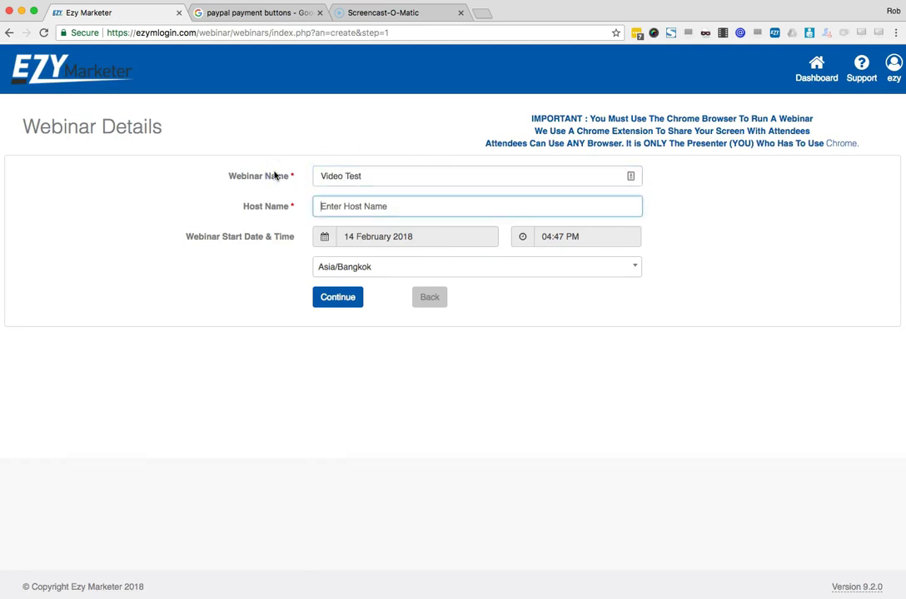
{"action": "type", "text": "Rob Wilson"}
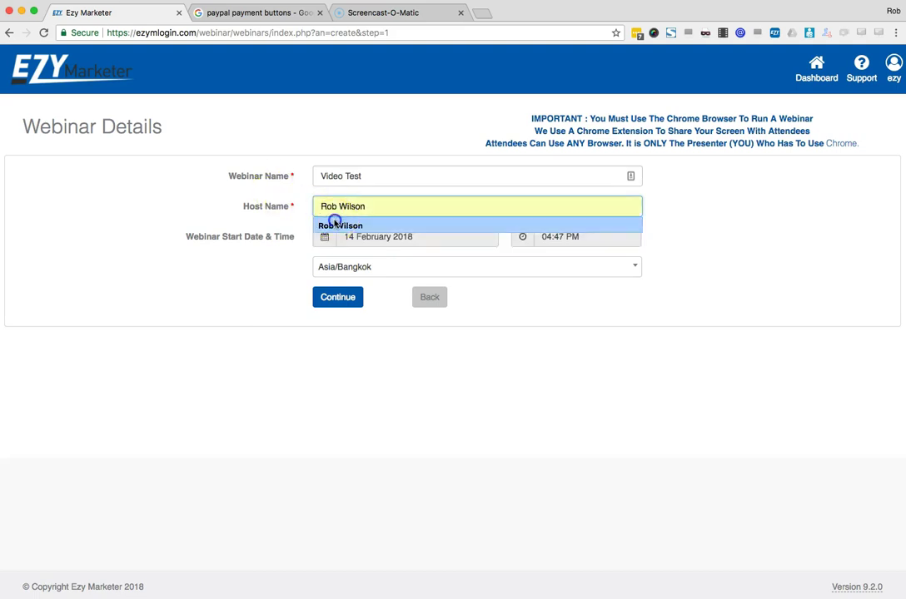
{"action": "left_click", "coordinate": [336, 226]}
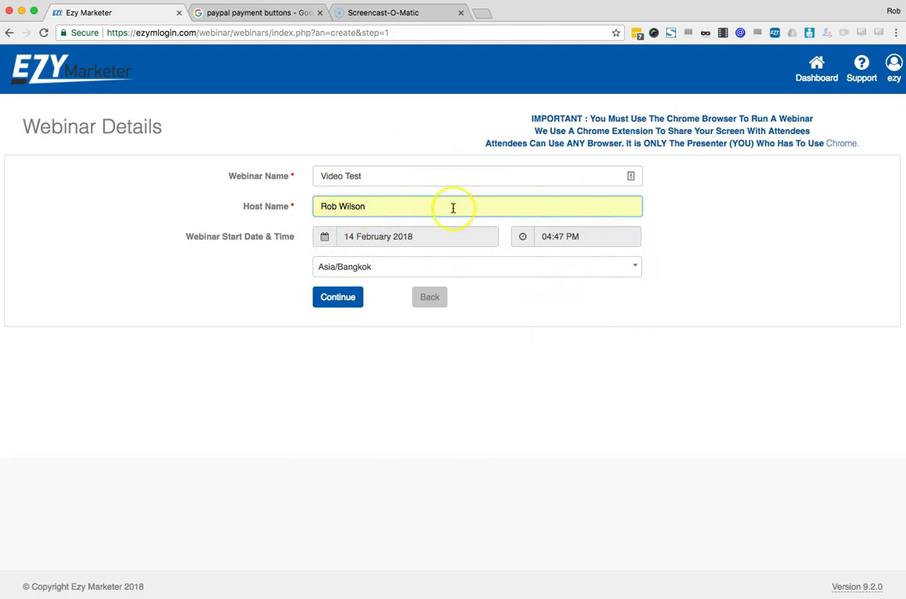
{"action": "left_click", "coordinate": [337, 299]}
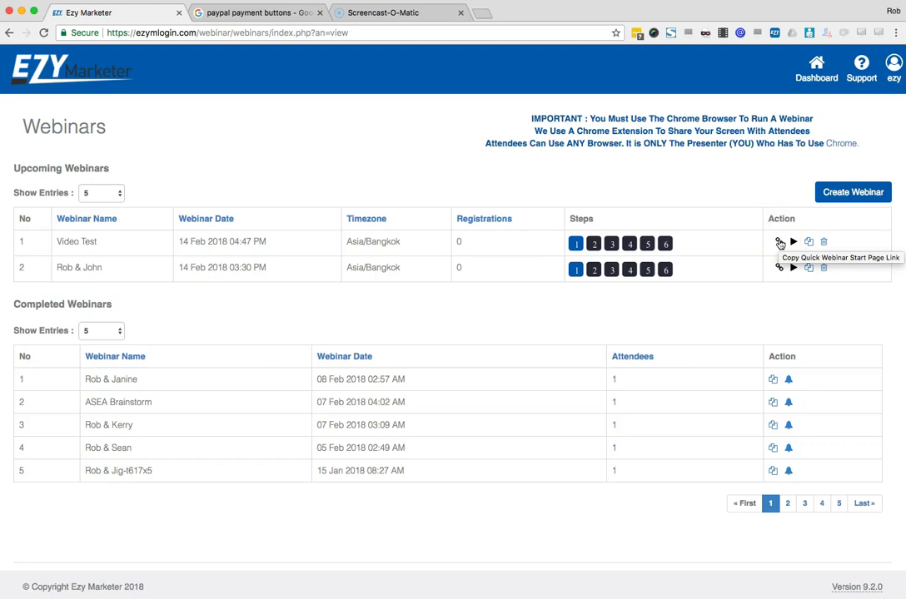
{"action": "left_click", "coordinate": [780, 243]}
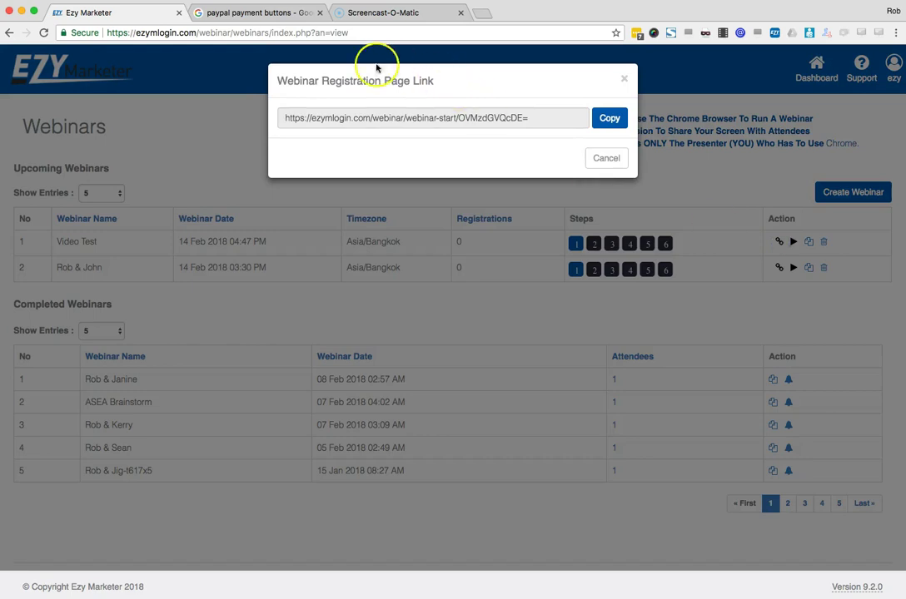
{"action": "left_click", "coordinate": [609, 119]}
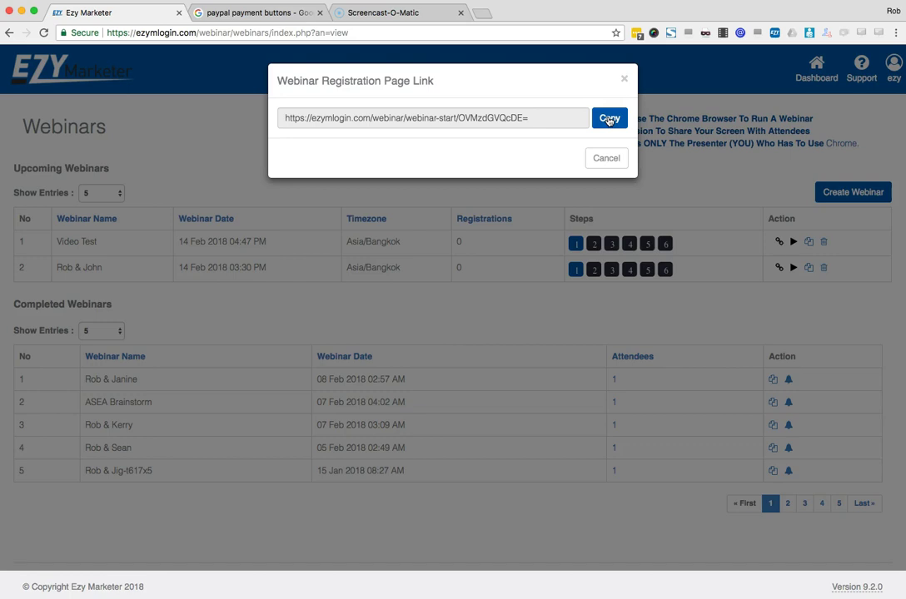
{"action": "left_click", "coordinate": [610, 119]}
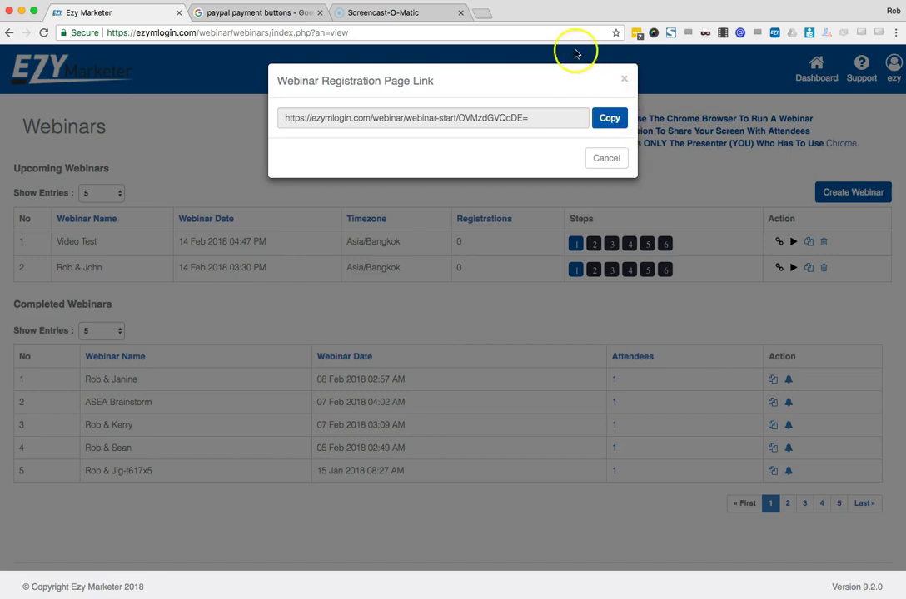
{"action": "left_click", "coordinate": [625, 78]}
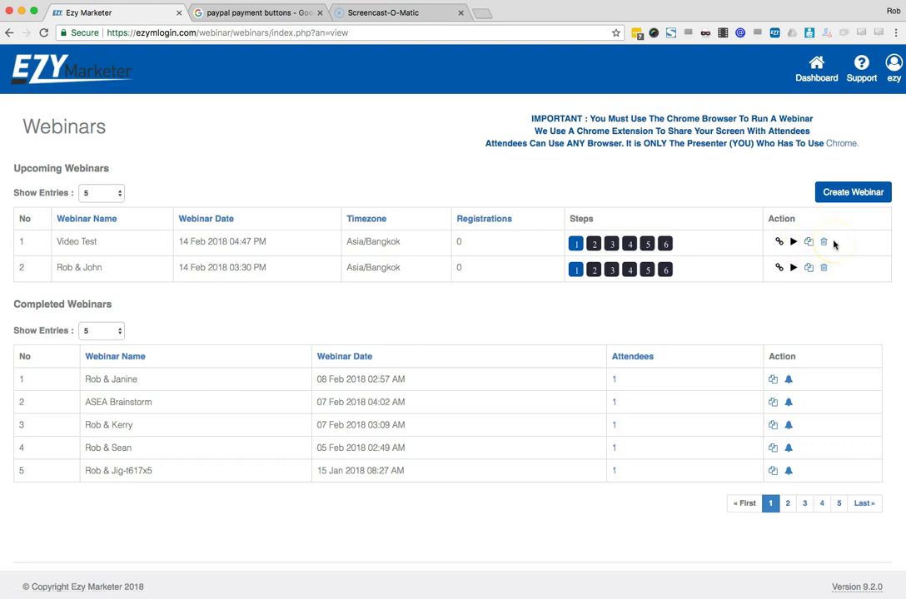
{"action": "left_click", "coordinate": [776, 243]}
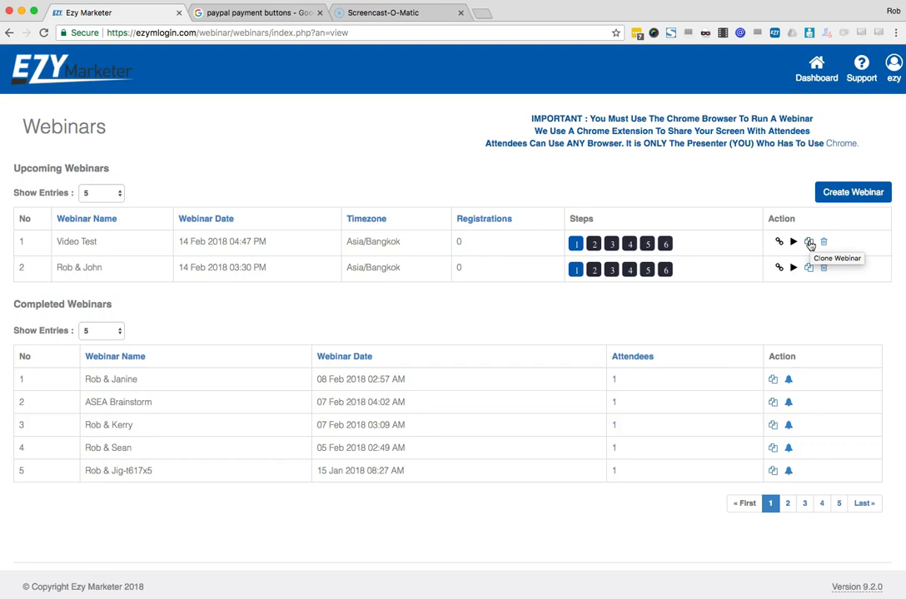
{"action": "key", "text": "ctrl+Tab"}
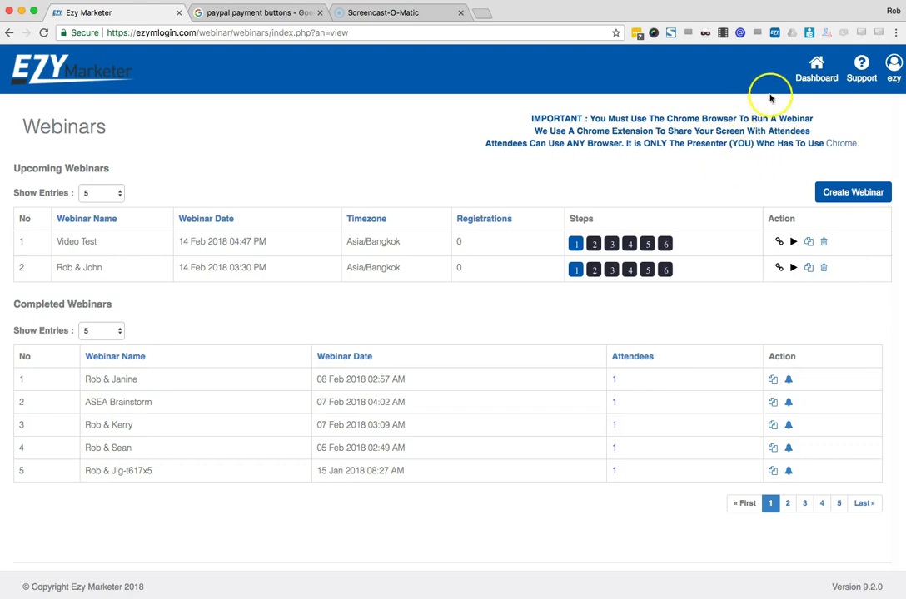
- Return to the dashboard, dismiss the version update notice, and open Website Hosting's domain registration
{"action": "left_click", "coordinate": [809, 72]}
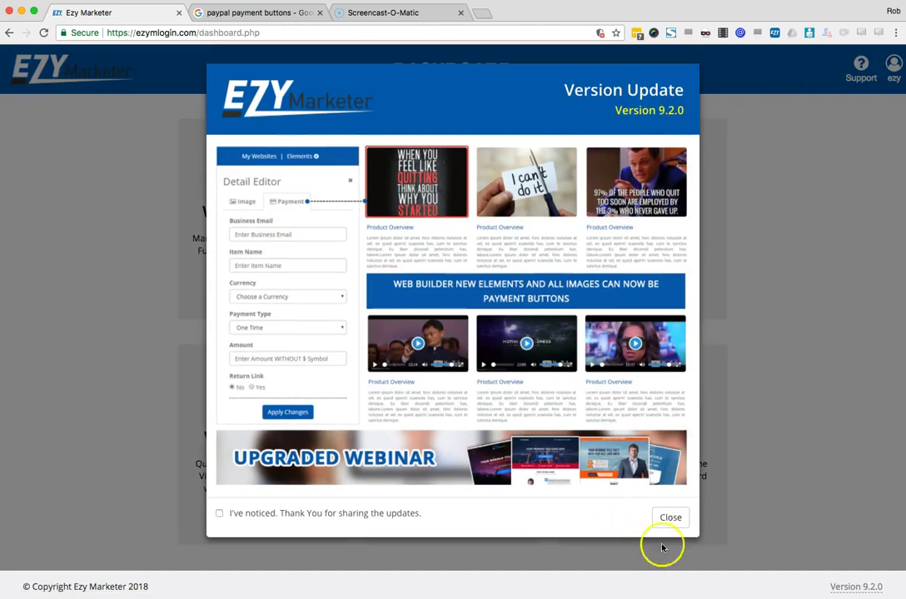
{"action": "left_click", "coordinate": [676, 516]}
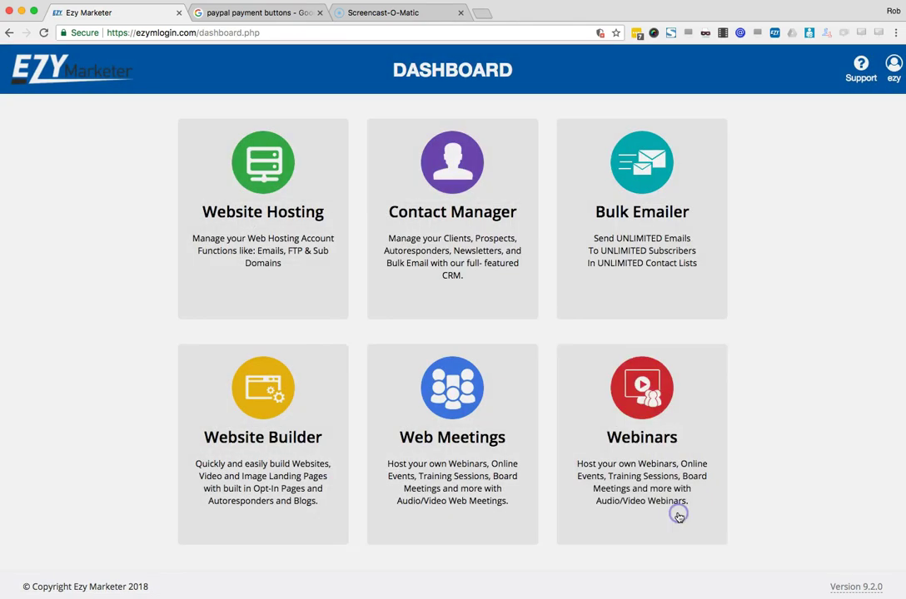
{"action": "left_click", "coordinate": [222, 221]}
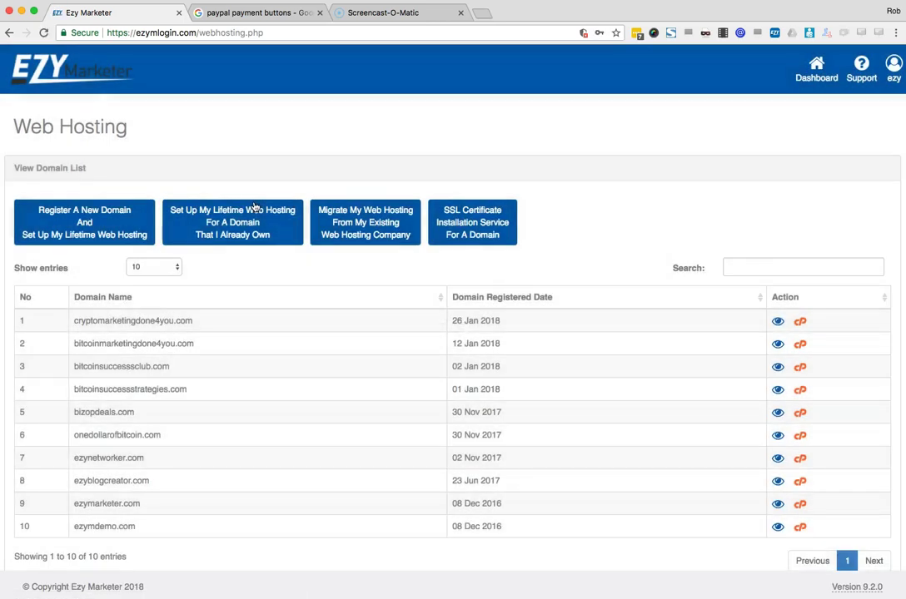
{"action": "left_click", "coordinate": [234, 222]}
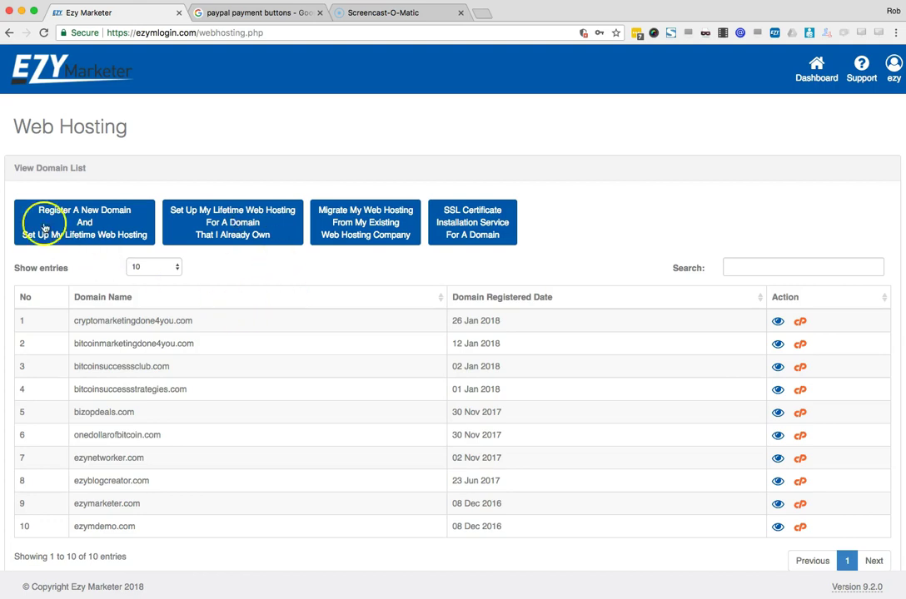
{"action": "left_click", "coordinate": [75, 225]}
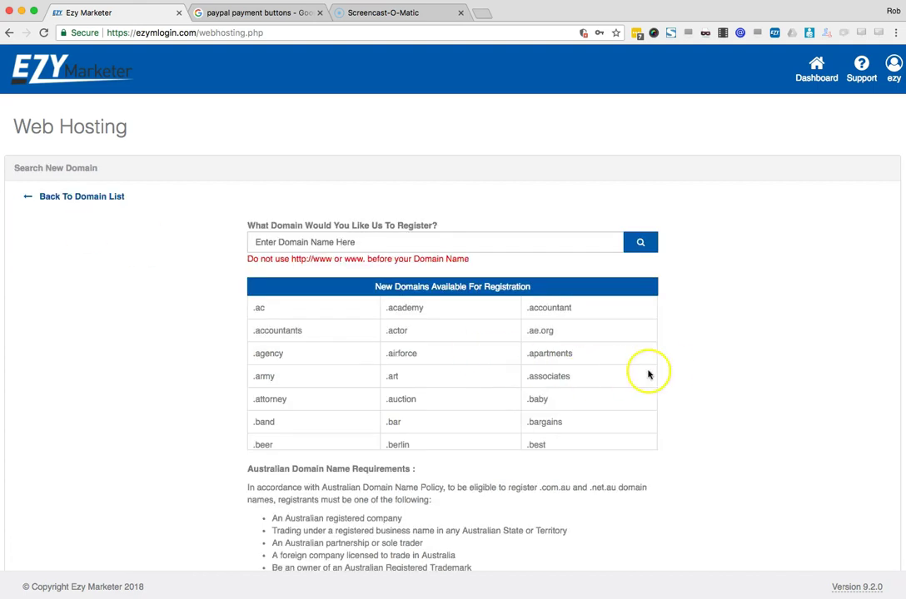
- Scroll through New Domains Available, such as .london, .melbourne and .marketing
{"action": "scroll", "coordinate": [667, 371], "scroll_direction": "down", "scroll_amount": 3}
{"action": "scroll", "coordinate": [667, 370], "scroll_direction": "down", "scroll_amount": 1}
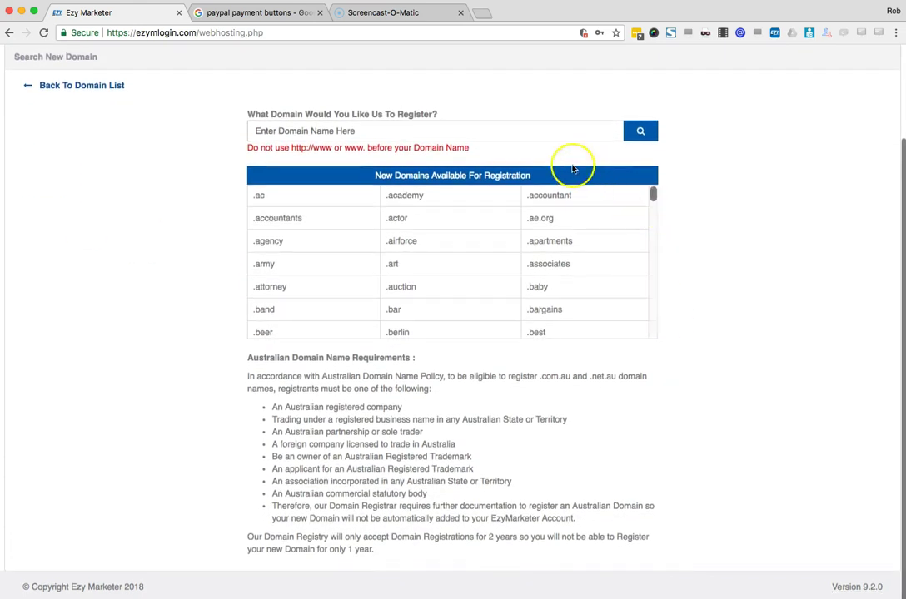
{"action": "scroll", "coordinate": [650, 241], "scroll_direction": "down", "scroll_amount": 1}
{"action": "scroll", "coordinate": [650, 241], "scroll_direction": "down", "scroll_amount": 8}
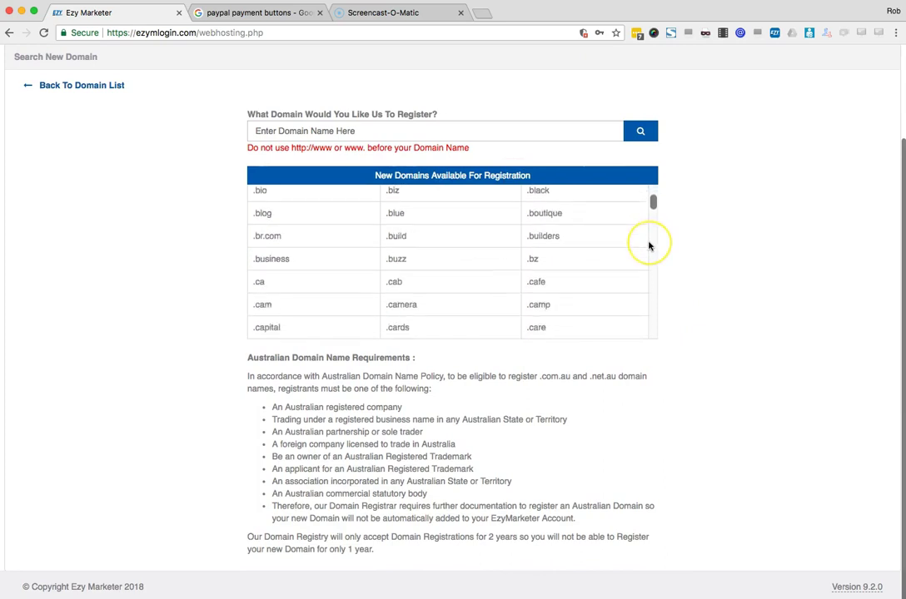
{"action": "scroll", "coordinate": [650, 246], "scroll_direction": "down", "scroll_amount": 6}
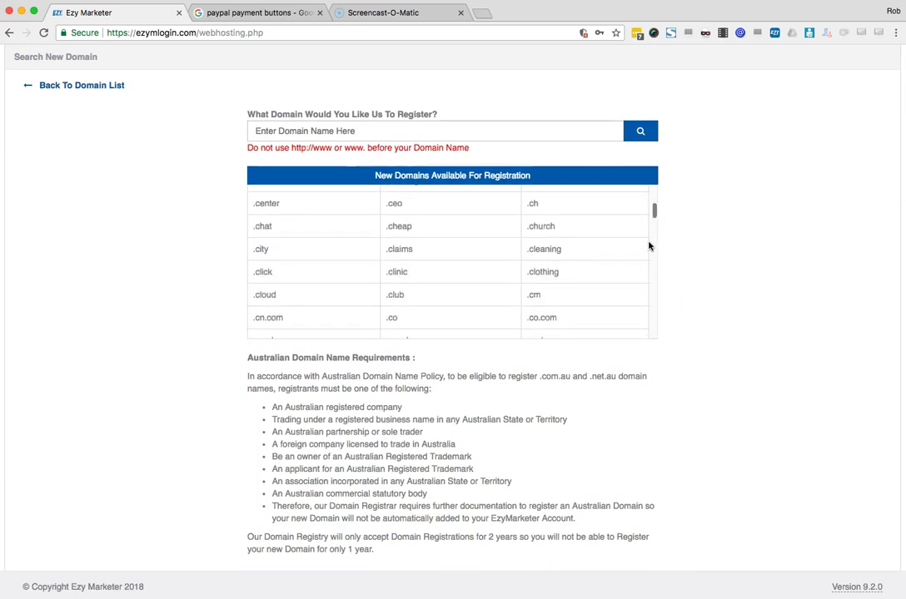
{"action": "scroll", "coordinate": [649, 246], "scroll_direction": "down", "scroll_amount": 8}
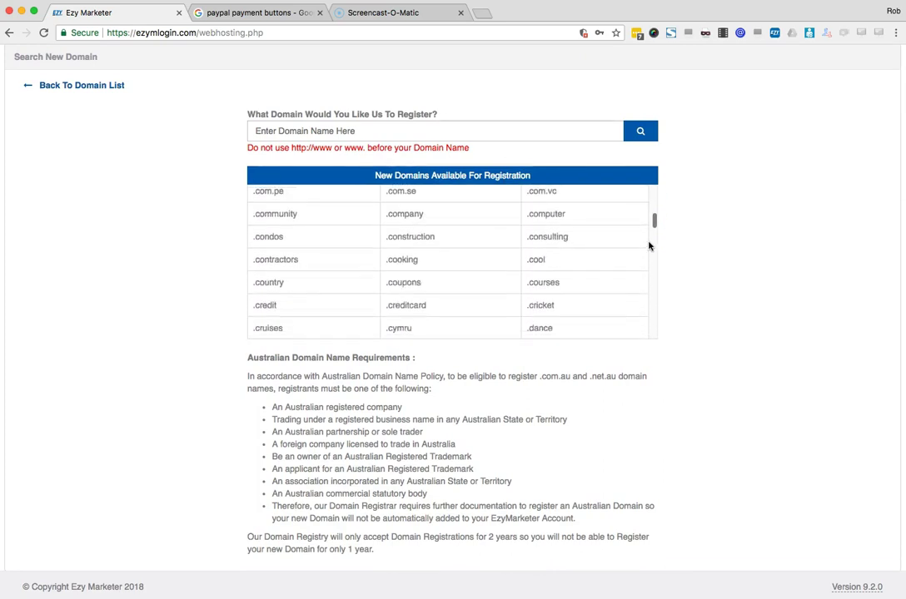
{"action": "scroll", "coordinate": [649, 250], "scroll_direction": "down", "scroll_amount": 10}
{"action": "left_click", "coordinate": [651, 287]}
{"action": "scroll", "coordinate": [645, 289], "scroll_direction": "down", "scroll_amount": 12}
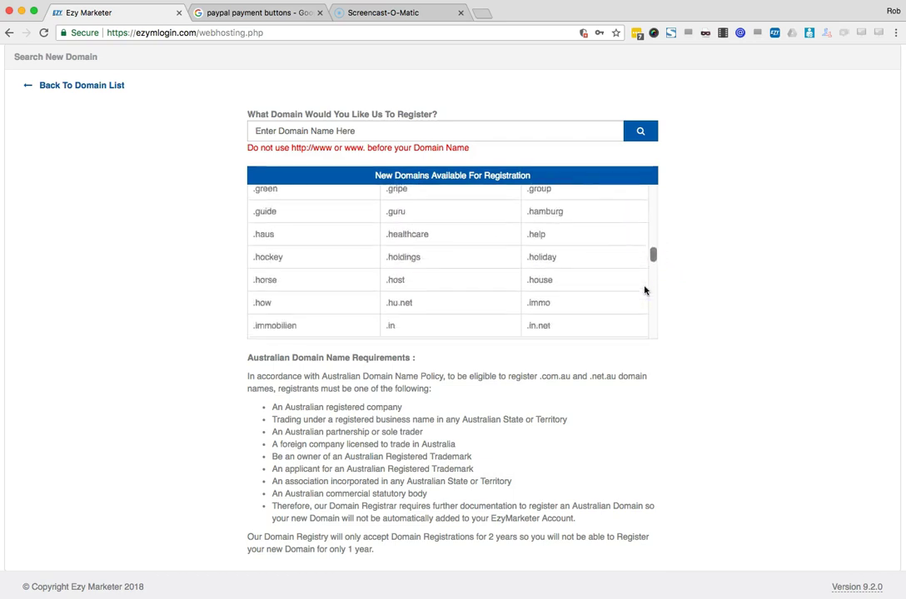
{"action": "scroll", "coordinate": [645, 289], "scroll_direction": "down", "scroll_amount": 1}
{"action": "left_click", "coordinate": [626, 436]}
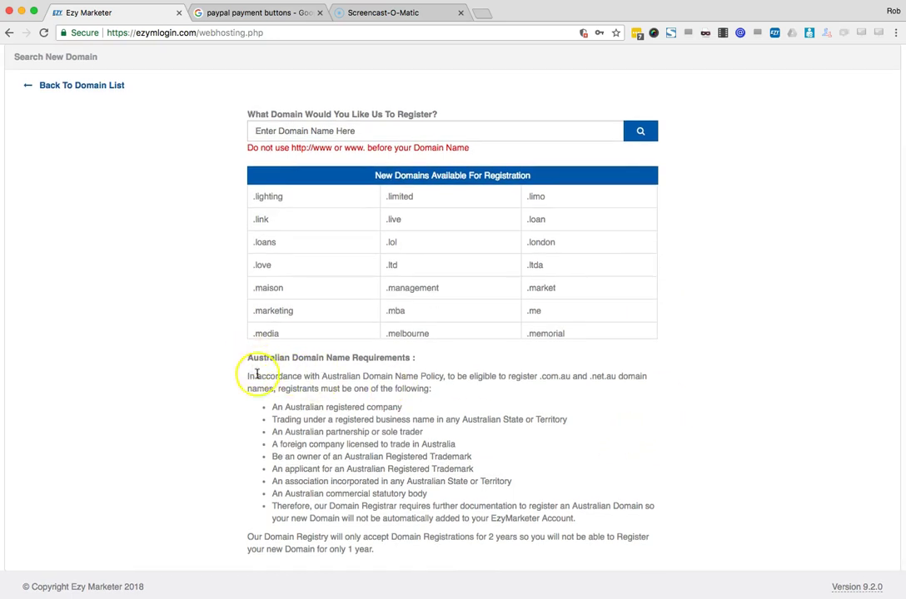
{"action": "left_click_drag", "start_coordinate": [390, 550], "coordinate": [276, 376]}
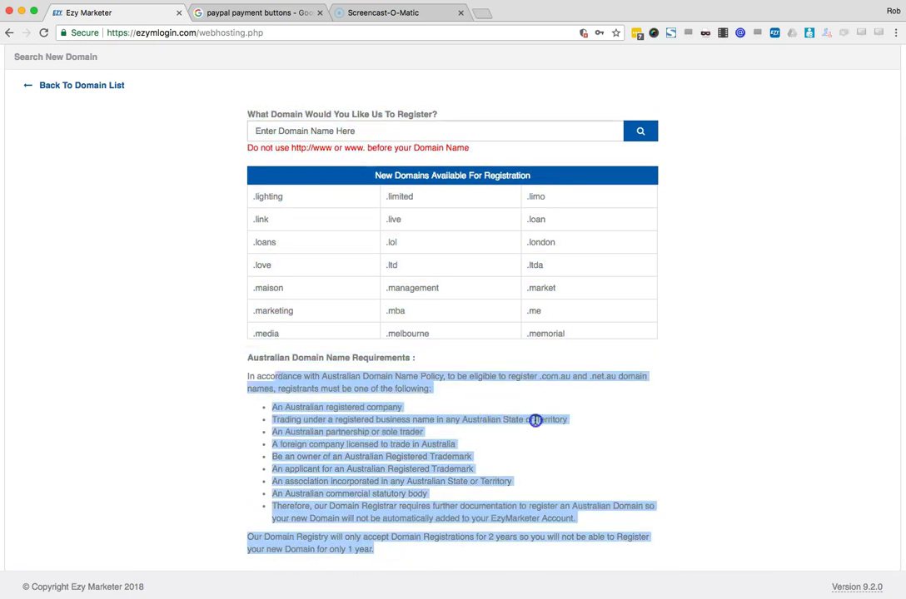
{"action": "left_click", "coordinate": [536, 419]}
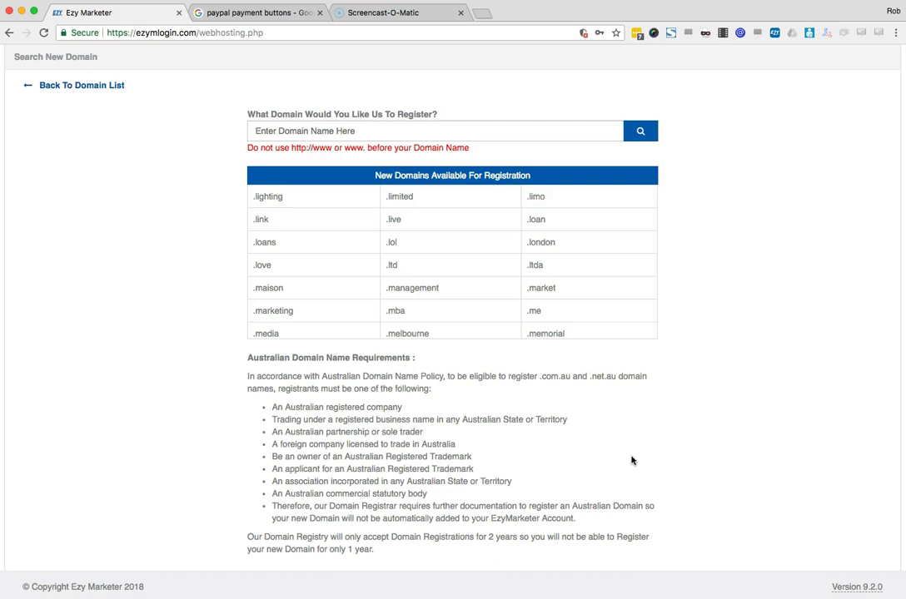
{"action": "scroll", "coordinate": [587, 285], "scroll_direction": "up", "scroll_amount": 5}
{"action": "scroll", "coordinate": [587, 285], "scroll_direction": "up", "scroll_amount": 10}
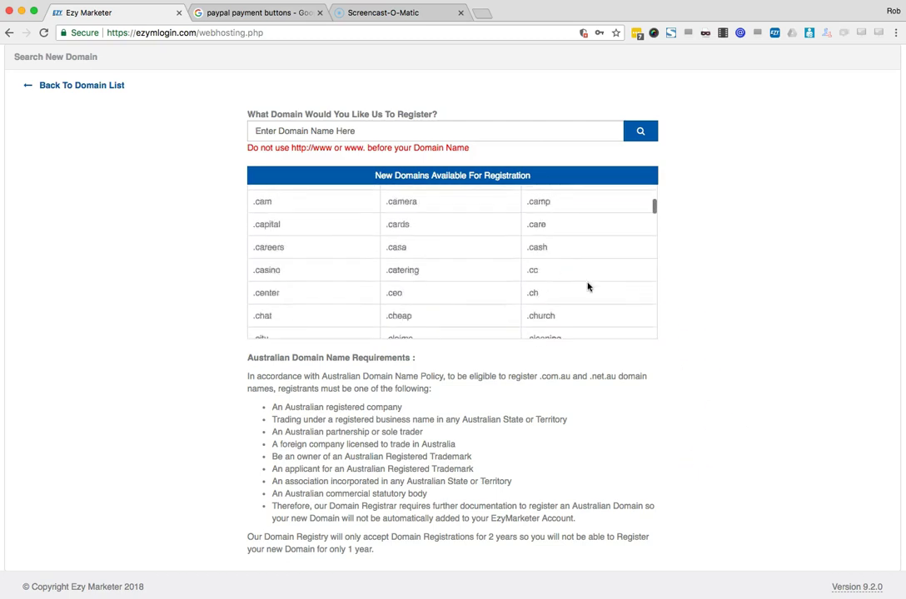
{"action": "scroll", "coordinate": [587, 285], "scroll_direction": "up", "scroll_amount": 5}
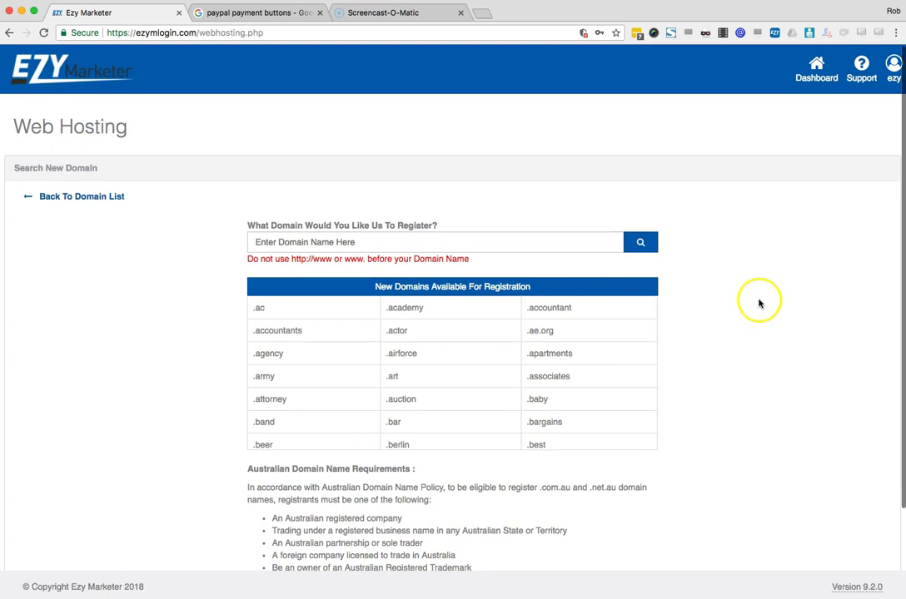